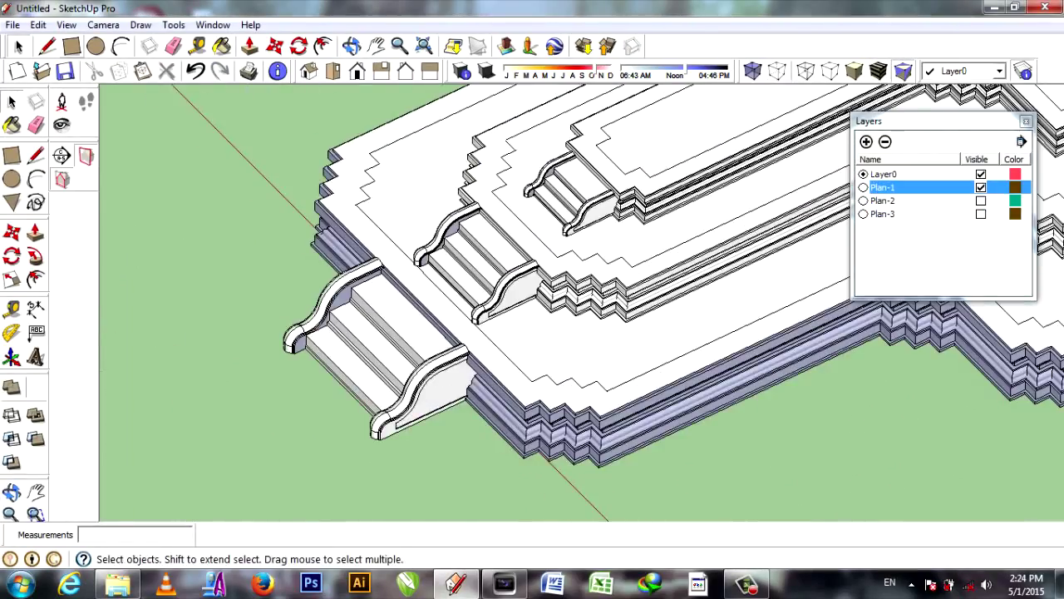
Draw a rectangle on the ground in front of the temple's front stairs
key("r")
middle_click_drag(533, 300, 466, 382)
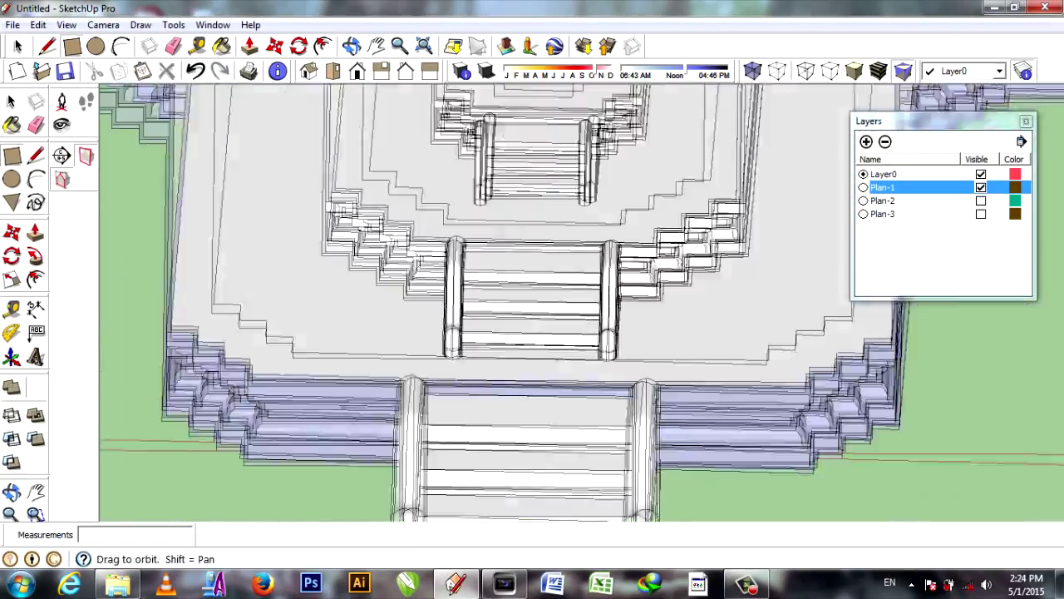
left_click(370, 385)
scroll(629, 400, "up", 2)
scroll(487, 350, "down", 3)
scroll(648, 399, "down", 3)
scroll(640, 502, "down", 2)
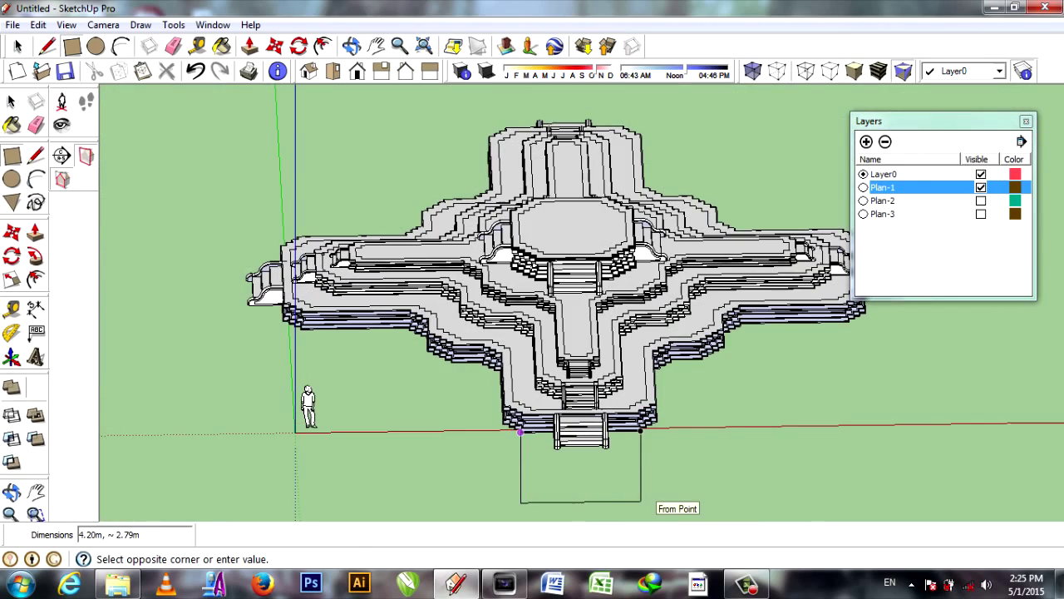
left_click(641, 503)
middle_click_drag(641, 502, 415, 466)
mouse_move(379, 420)
middle_mouse_down()
mouse_move(487, 416)
mouse_move(449, 463)
middle_mouse_up()
Draw an outline line from a stair corner along the red axis
key("l")
scroll(465, 250, "up", 5)
scroll(433, 219, "up", 3)
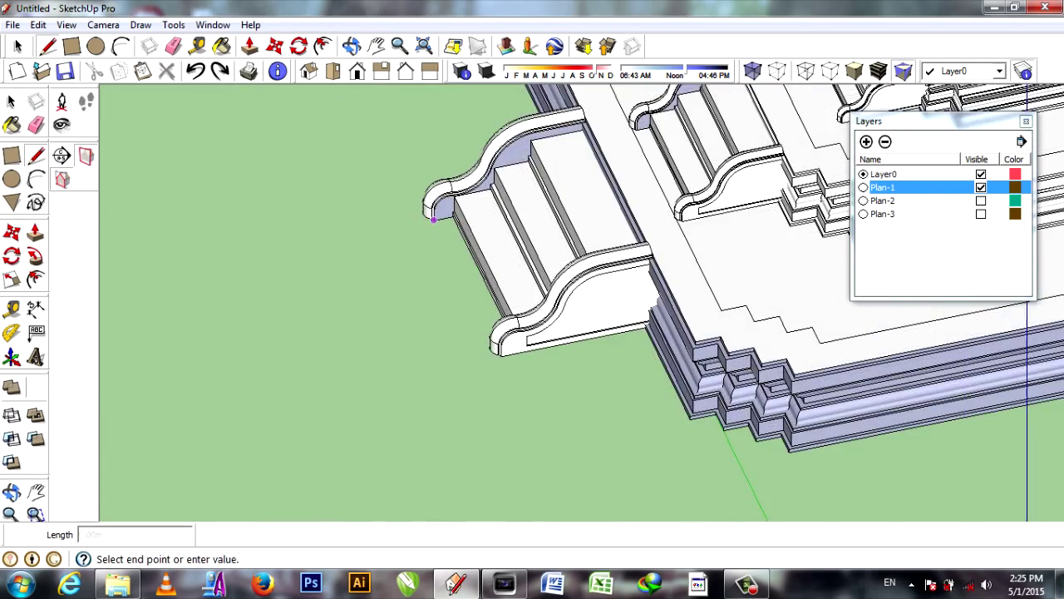
left_click(432, 219)
scroll(434, 220, "down", 5)
left_click(551, 457)
key("Escape")
Draw another outline line starting from the next stair corner
scroll(804, 365, "up", 5)
scroll(805, 365, "up", 3)
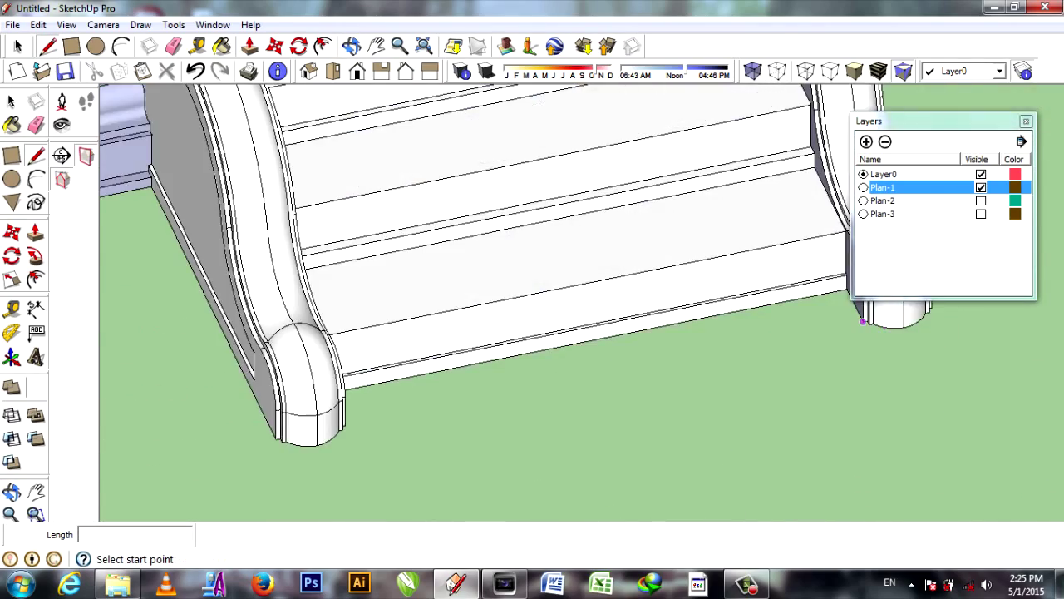
left_click(865, 318)
scroll(865, 319, "down", 5)
scroll(242, 445, "down", 5)
middle_click_drag(250, 416, 748, 291)
key("Escape")
Start a line at another stair corner, then zoom out to see the whole temple
scroll(831, 249, "up", 5)
left_click(831, 249)
scroll(811, 266, "down", 5)
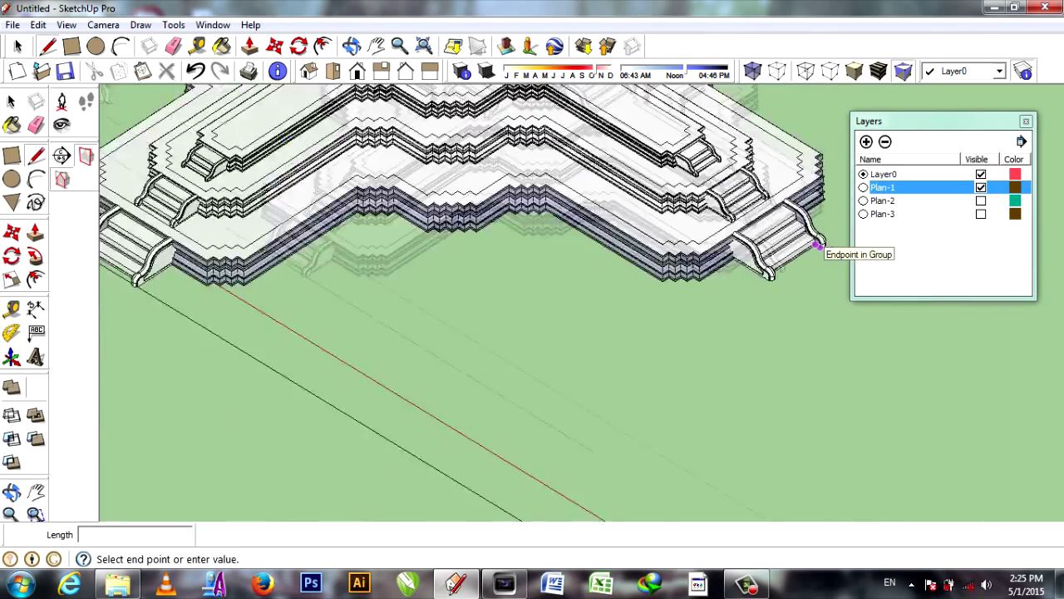
scroll(225, 108, "down", 3)
middle_click_drag(225, 107, 427, 288)
scroll(557, 212, "up", 2)
key("Escape")
scroll(711, 316, "up", 5)
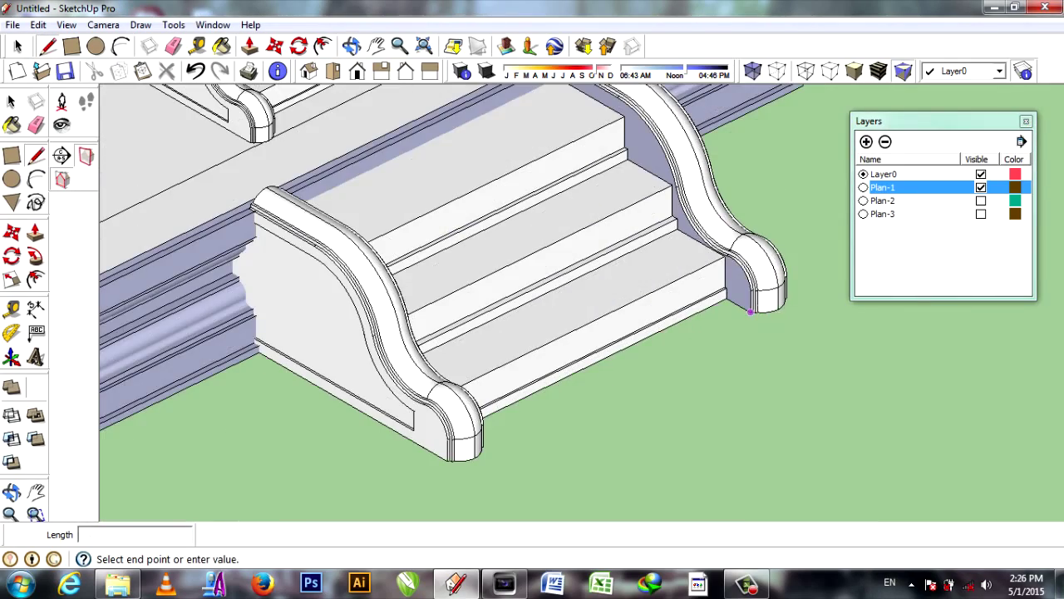
scroll(750, 312, "down", 5)
scroll(746, 283, "down", 3)
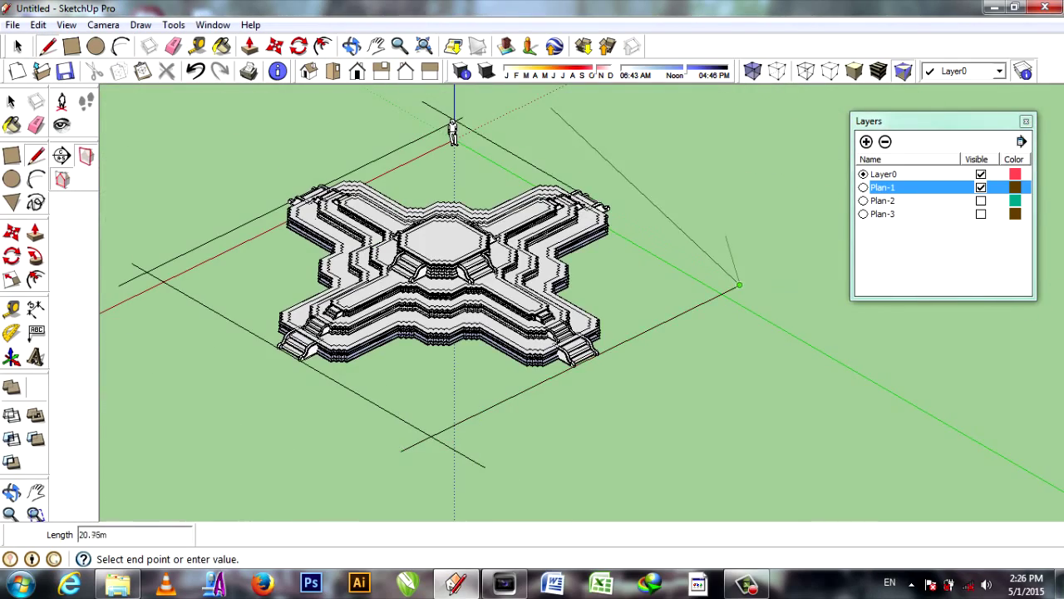
Close the outline into a ground face and tidy stray edges with the Eraser
scroll(739, 286, "up", 2)
scroll(712, 183, "up", 3)
left_click(712, 208)
scroll(712, 208, "down", 3)
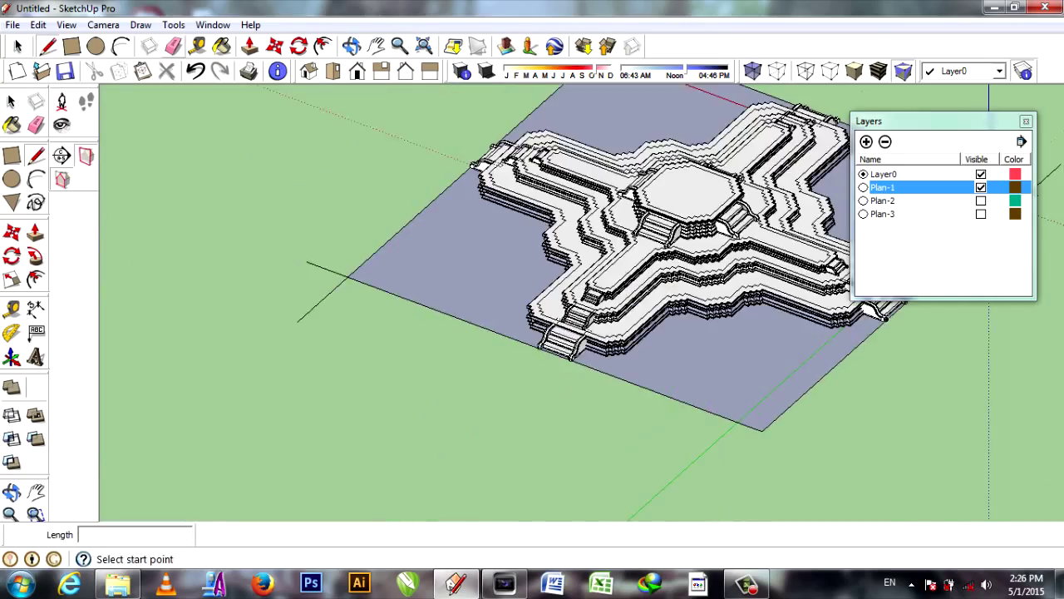
key("e")
scroll(690, 332, "down", 3)
scroll(689, 333, "up", 5)
middle_click_drag(689, 333, 581, 291)
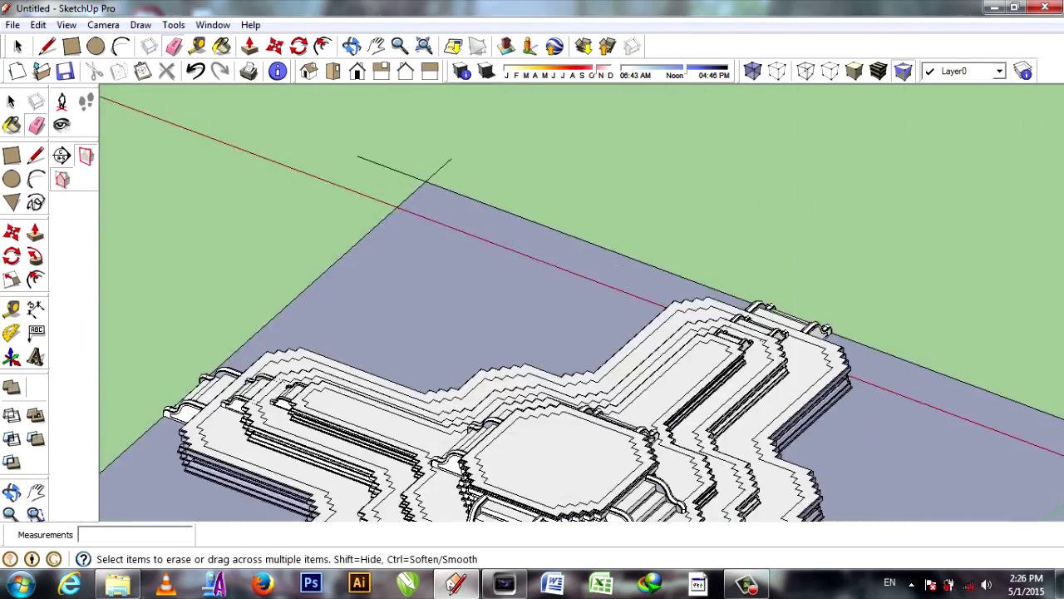
scroll(715, 358, "down", 3)
scroll(714, 358, "up", 3)
middle_click_drag(715, 358, 719, 382)
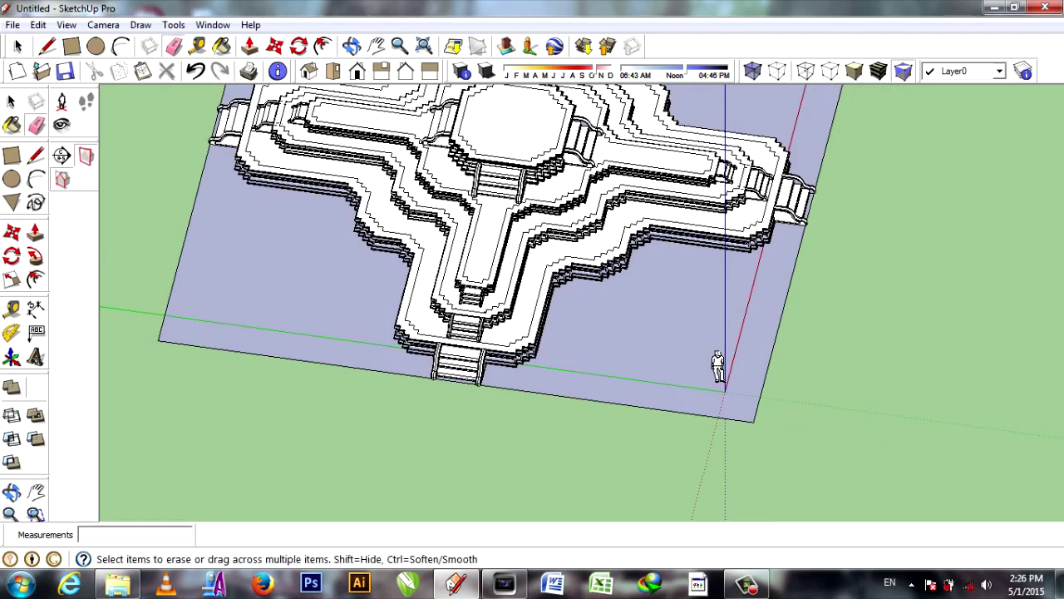
Select the whole temple model and make it a group
key("ctrl+a")
right_click(280, 268)
left_click(308, 404)
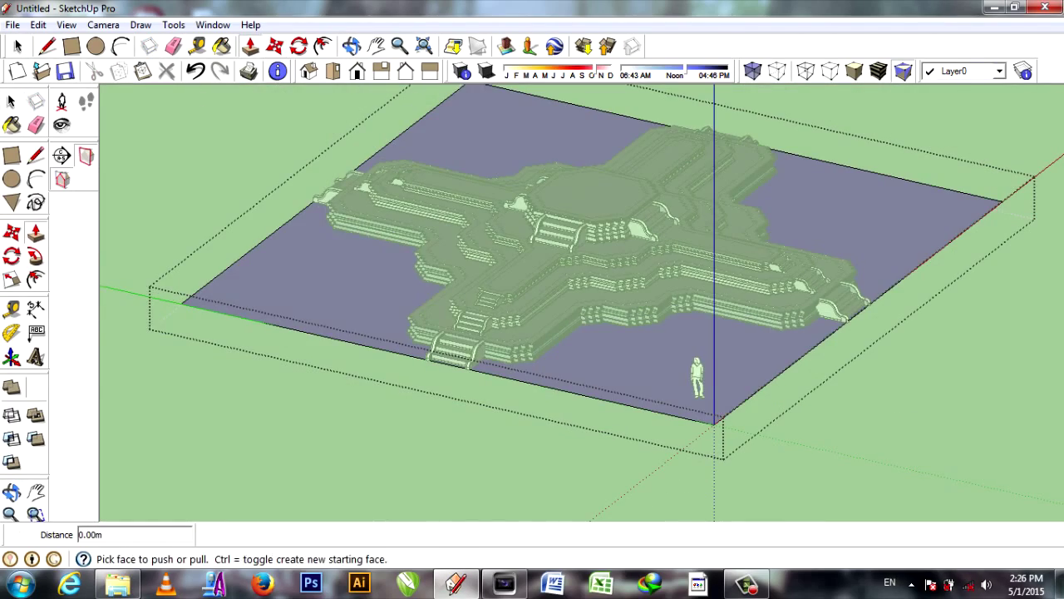
Push/Pull the base face into a thick slab beneath the temple
left_click(582, 390)
left_click(582, 416)
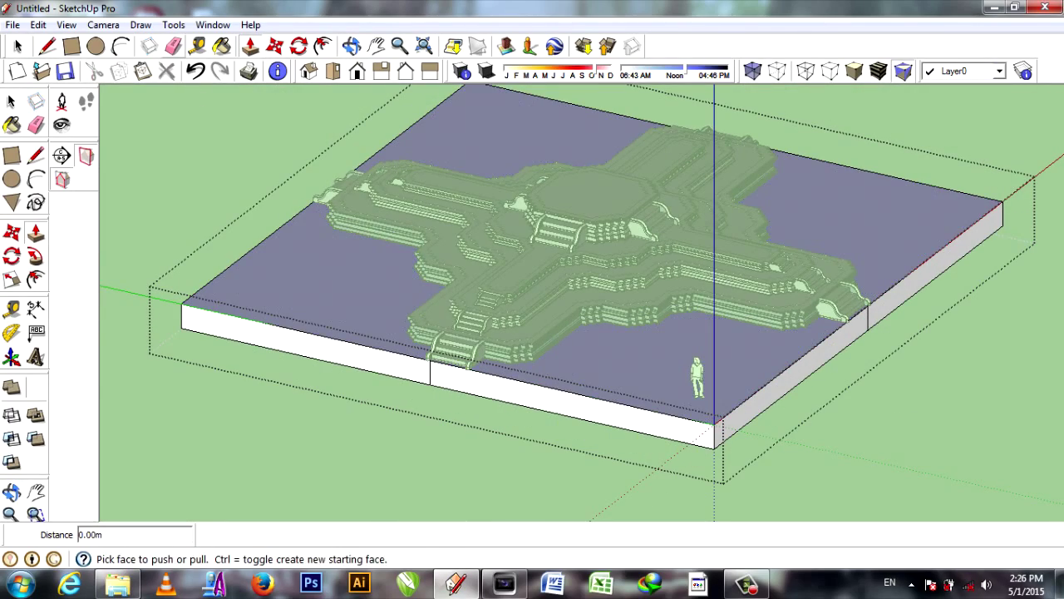
scroll(715, 374, "down", 3)
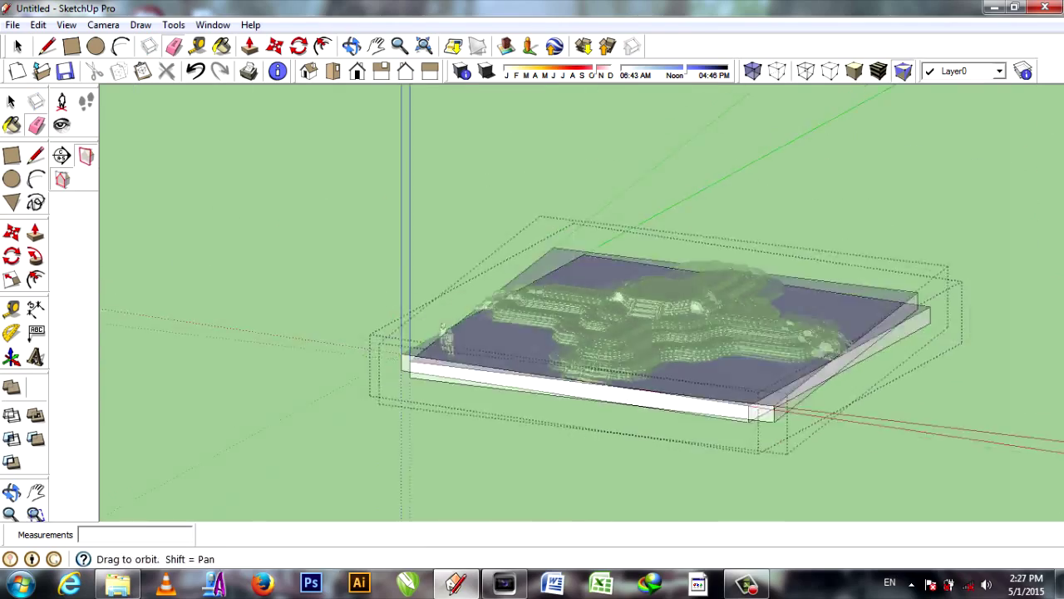
scroll(715, 374, "up", 3)
middle_click_drag(715, 374, 591, 374)
Pull the slab's left side outward by 3 m
left_click(349, 320)
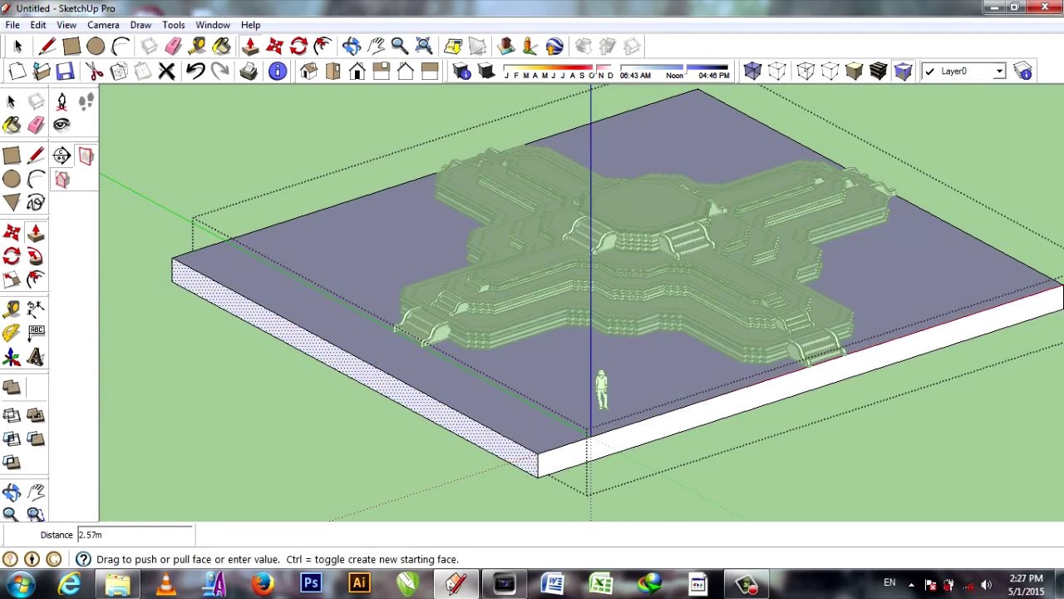
type("3")
key("Return")
scroll(582, 333, "down", 2)
middle_click_drag(582, 333, 532, 333)
Pick the slab face with Push/Pull and switch to a top-down view
left_click(678, 408)
middle_click_drag(679, 407, 732, 399)
scroll(748, 390, "up", 3)
key("p")
scroll(532, 299, "down", 3)
middle_click_drag(418, 178, 602, 215)
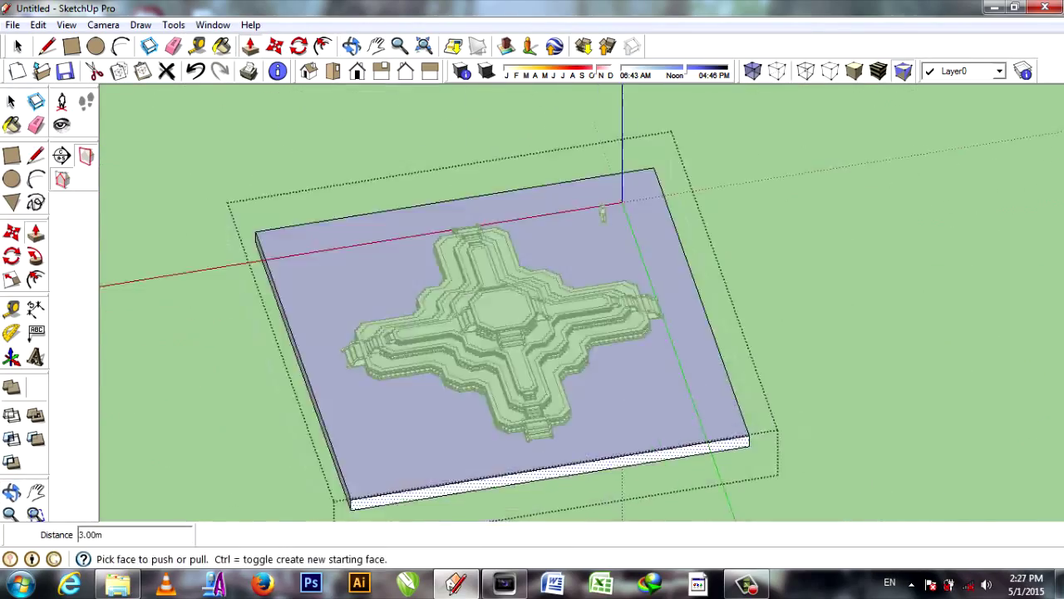
key("t")
scroll(158, 331, "up", 3)
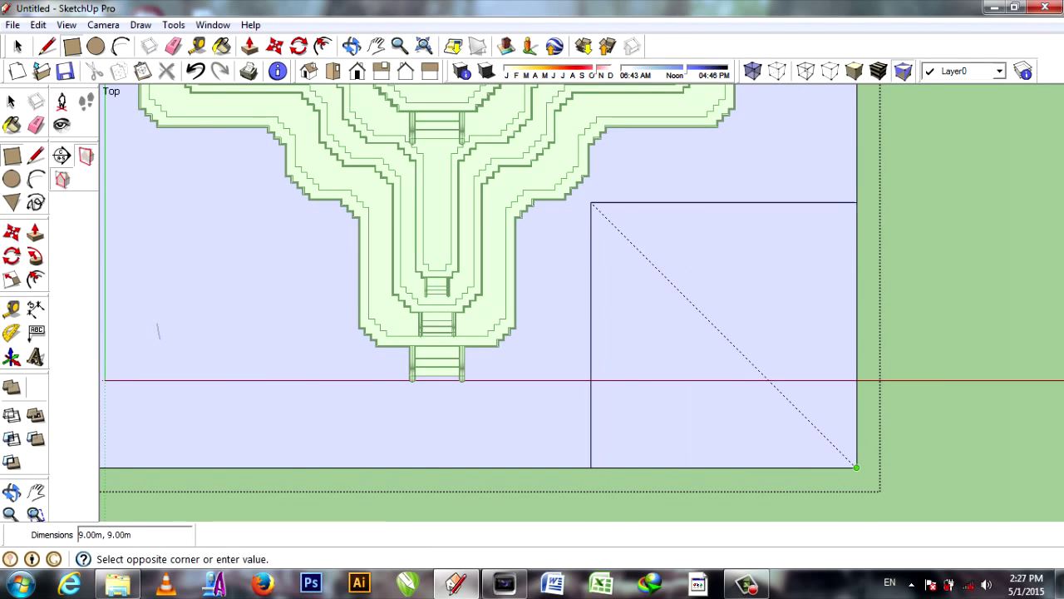
Draw a 9 by 9 square at the base's corner
scroll(646, 257, "down", 2)
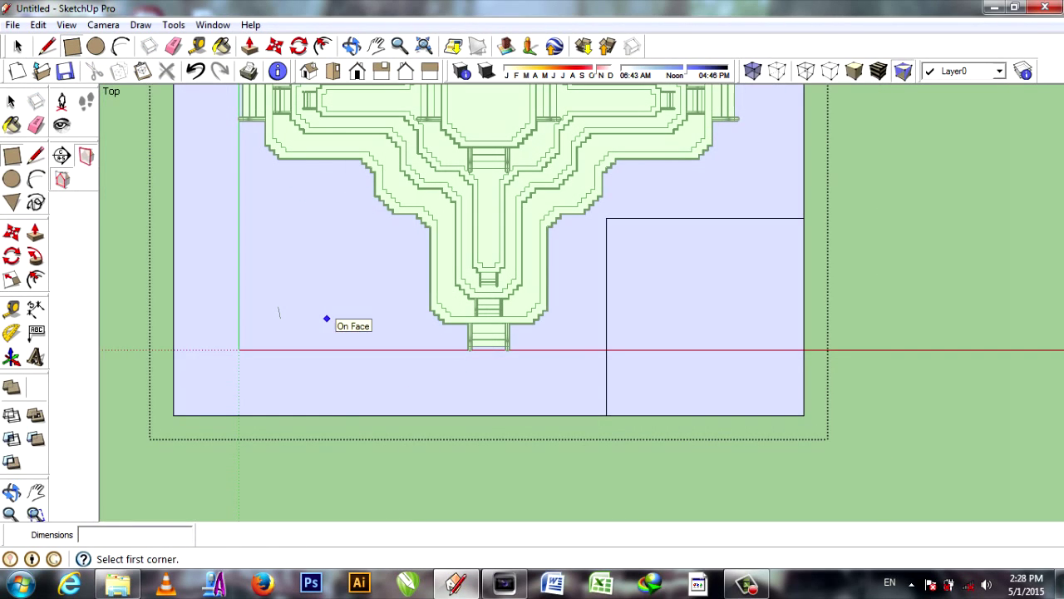
type("9")
left_click(354, 290)
scroll(354, 290, "down", 2)
scroll(356, 344, "up", 3)
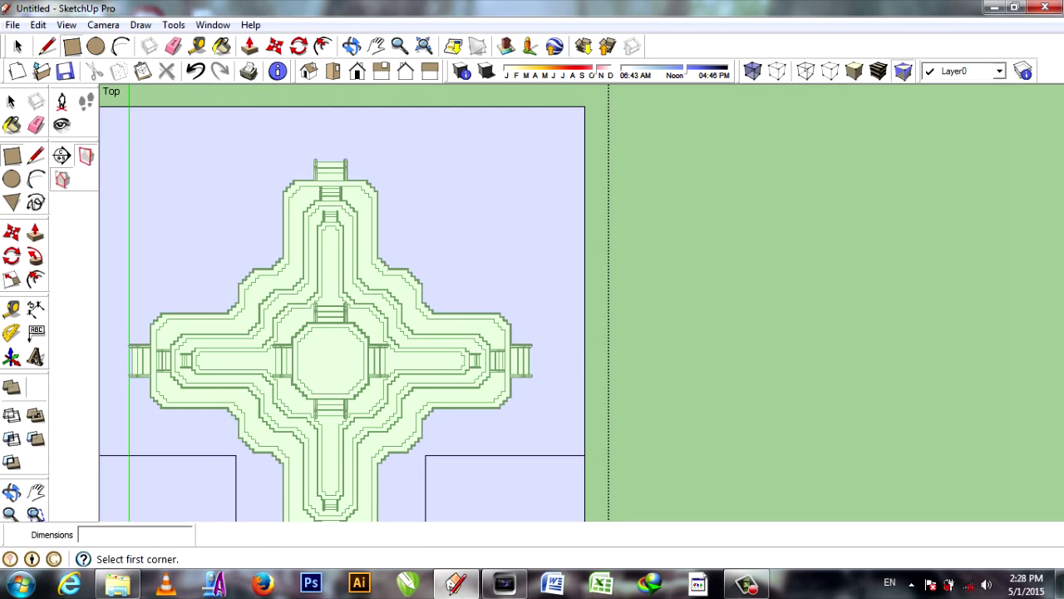
type(",9")
key("Return")
scroll(445, 218, "down", 2)
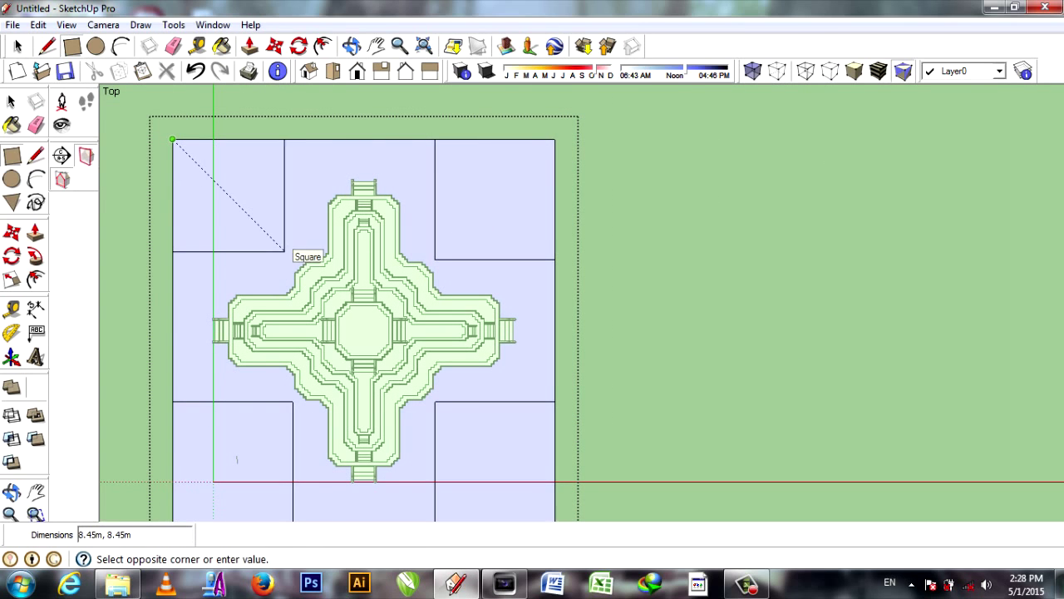
Orbit around to inspect the cross-shaped base from several angles
scroll(217, 285, "up", 3)
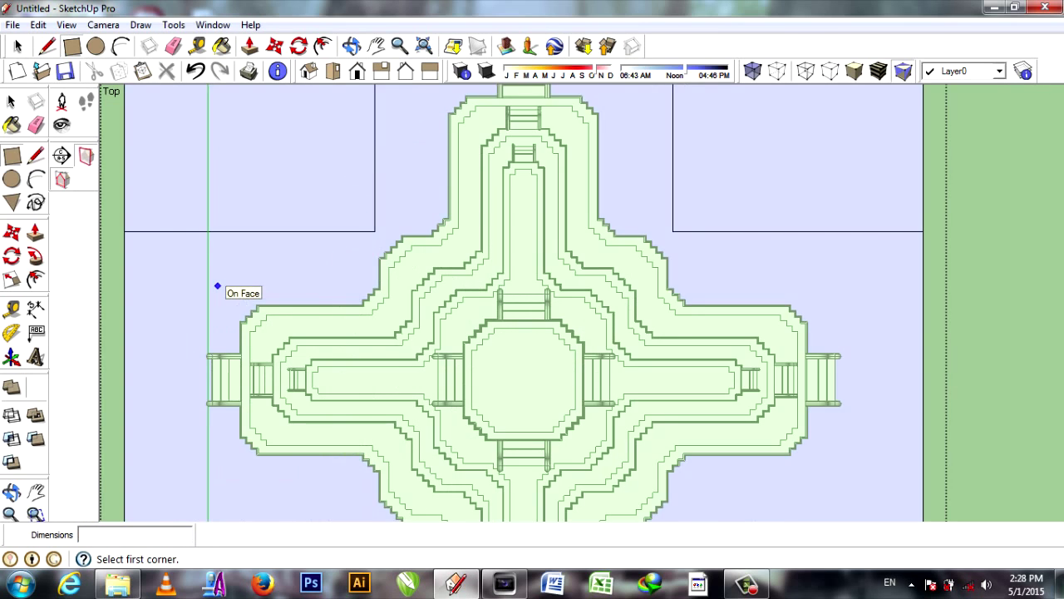
scroll(217, 284, "down", 3)
mouse_move(238, 471)
middle_mouse_down()
mouse_move(122, 399)
mouse_move(249, 274)
middle_mouse_up()
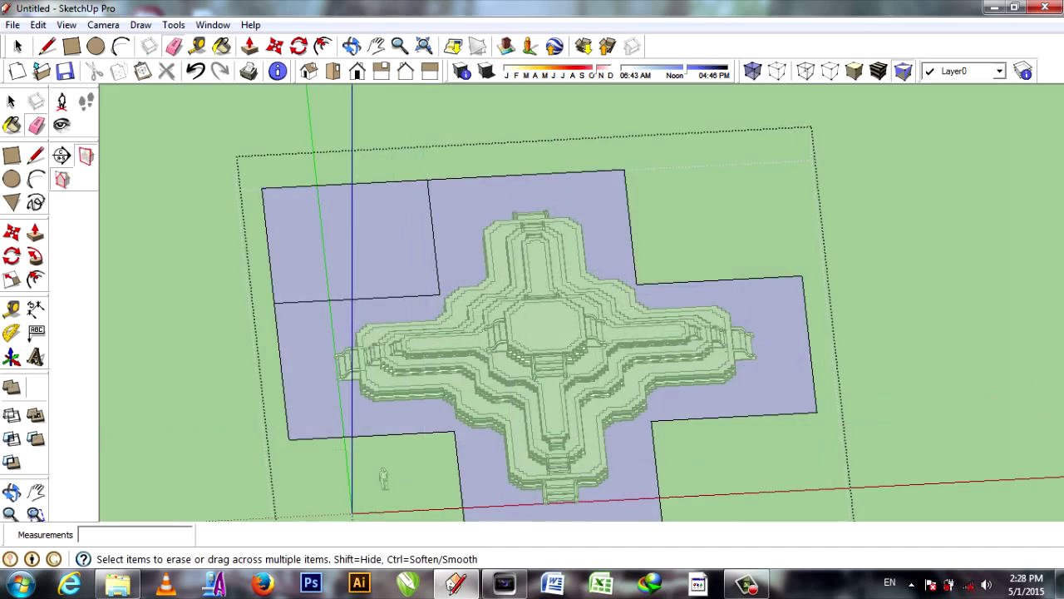
middle_click_drag(249, 274, 349, 250)
scroll(448, 299, "up", 3)
middle_click_drag(449, 300, 254, 230)
scroll(254, 230, "down", 3)
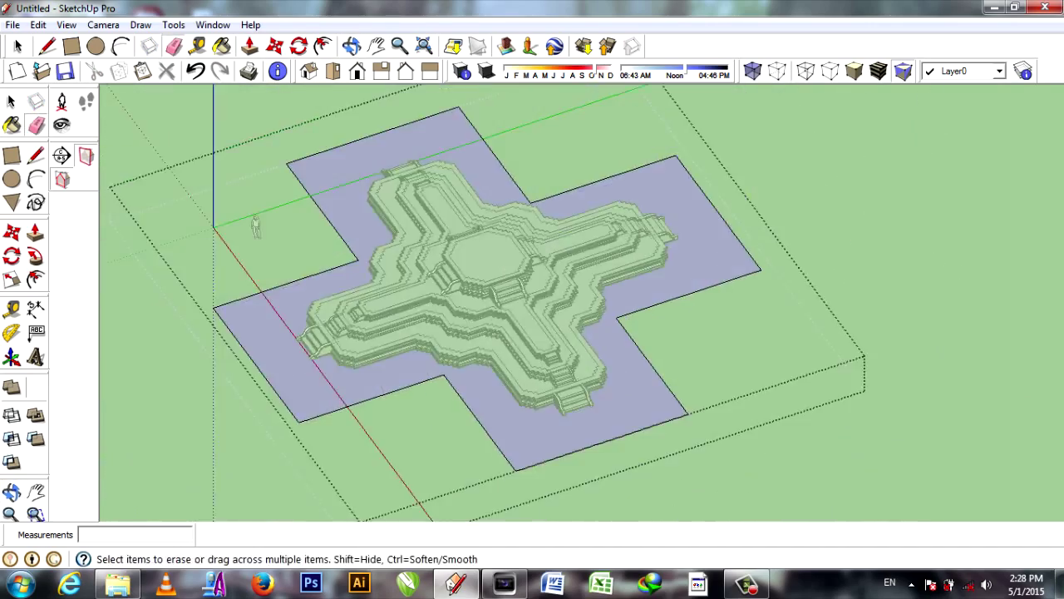
scroll(449, 300, "up", 5)
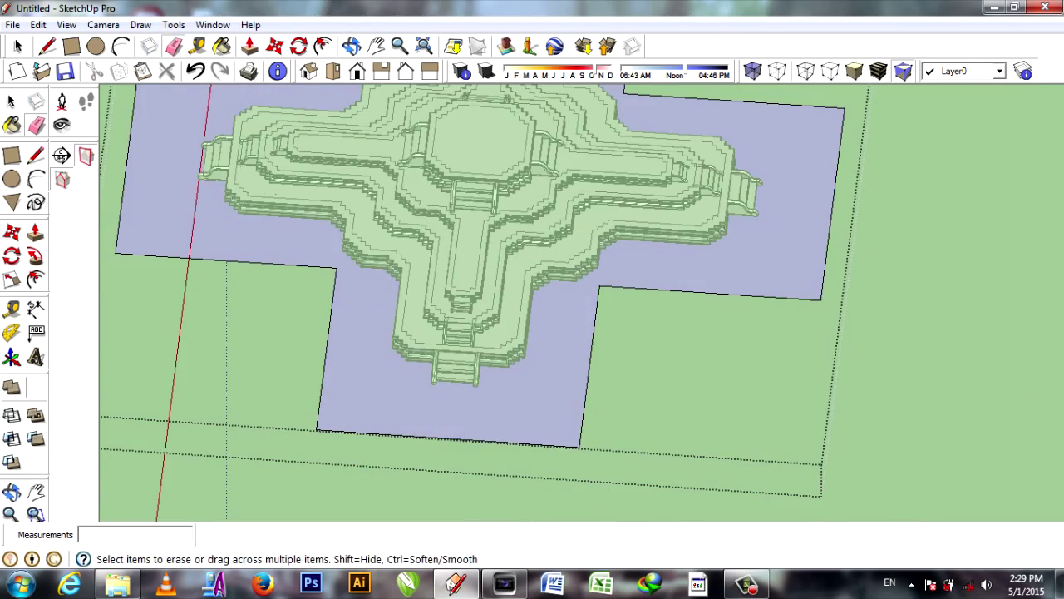
scroll(574, 449, "up", 2)
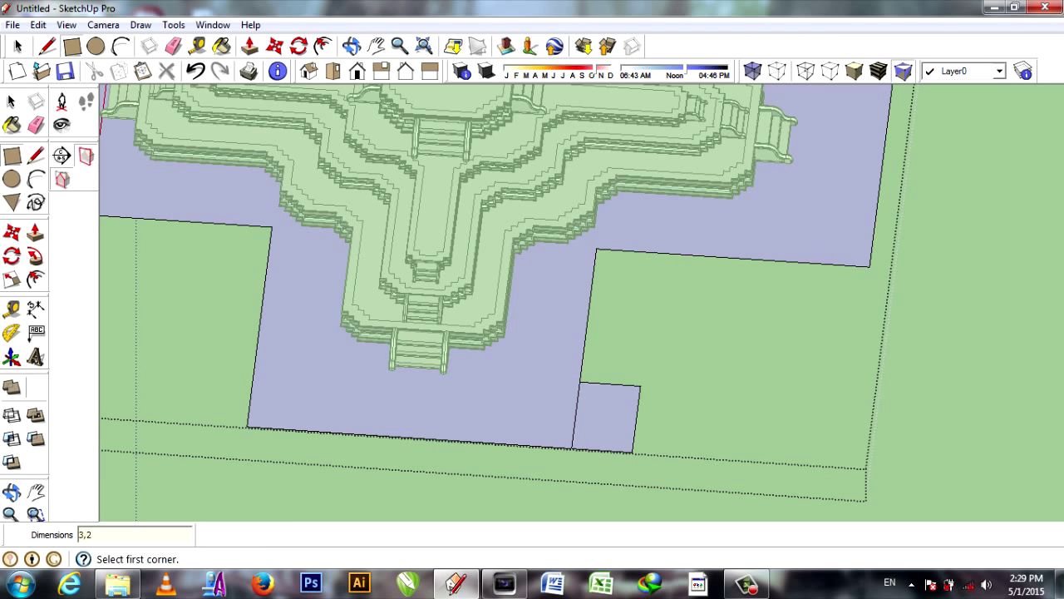
Copy the small rectangle to the other notch corners of the base
left_click(607, 416)
key("ctrl")
left_click(223, 390)
key("space")
middle_click_drag(532, 299, 665, 274)
left_click(564, 380)
scroll(564, 381, "down", 5)
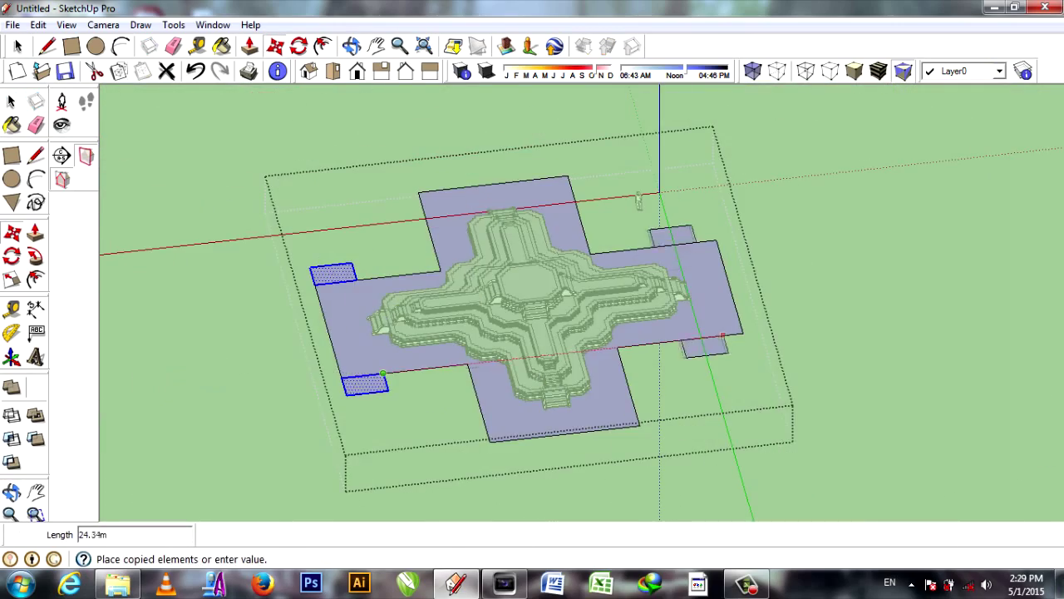
middle_click_drag(532, 299, 765, 266)
left_click(765, 266)
Draw another 3 by 2 rectangle at a notch corner
key("r")
left_click(482, 472)
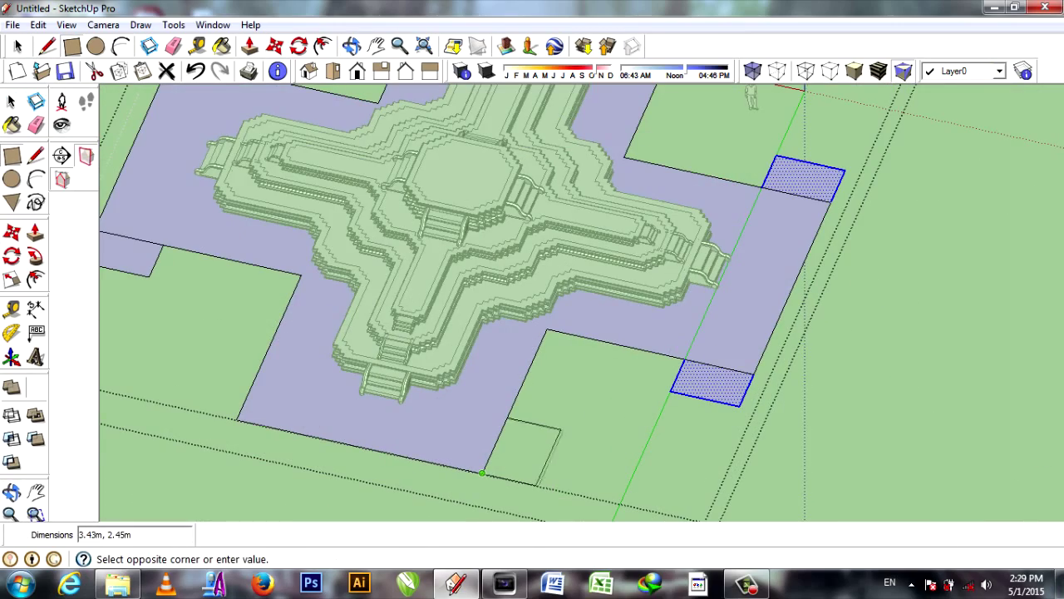
type("3,")
key("Return")
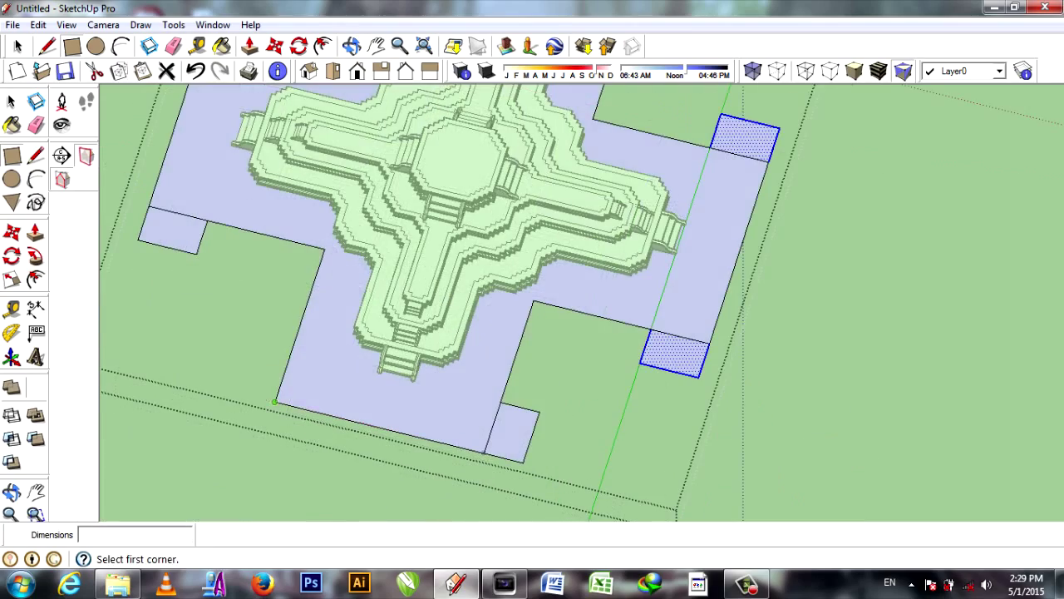
middle_click_drag(275, 402, 245, 372)
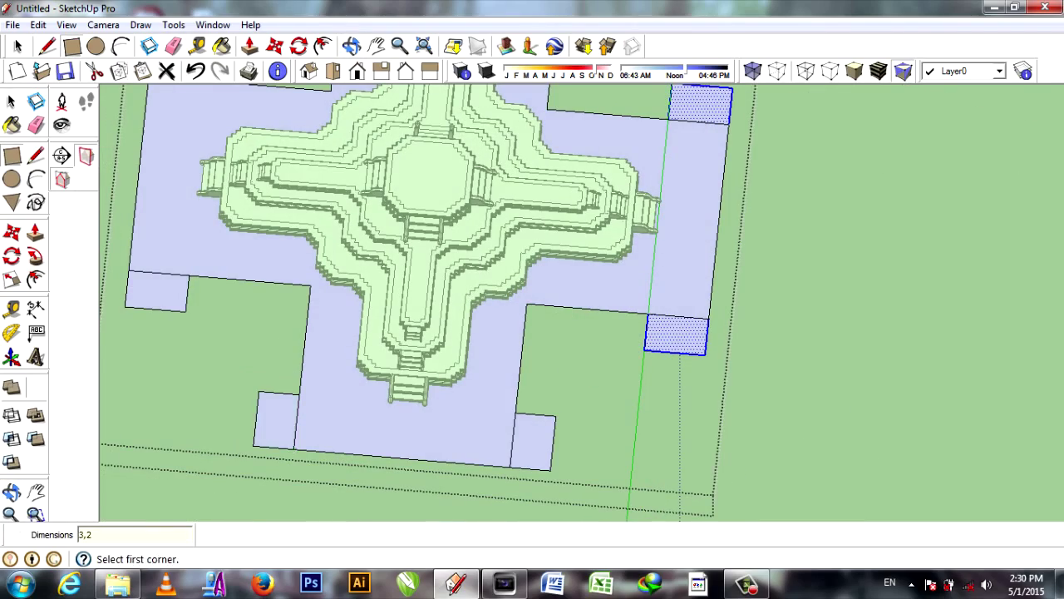
middle_click_drag(790, 162, 860, 159)
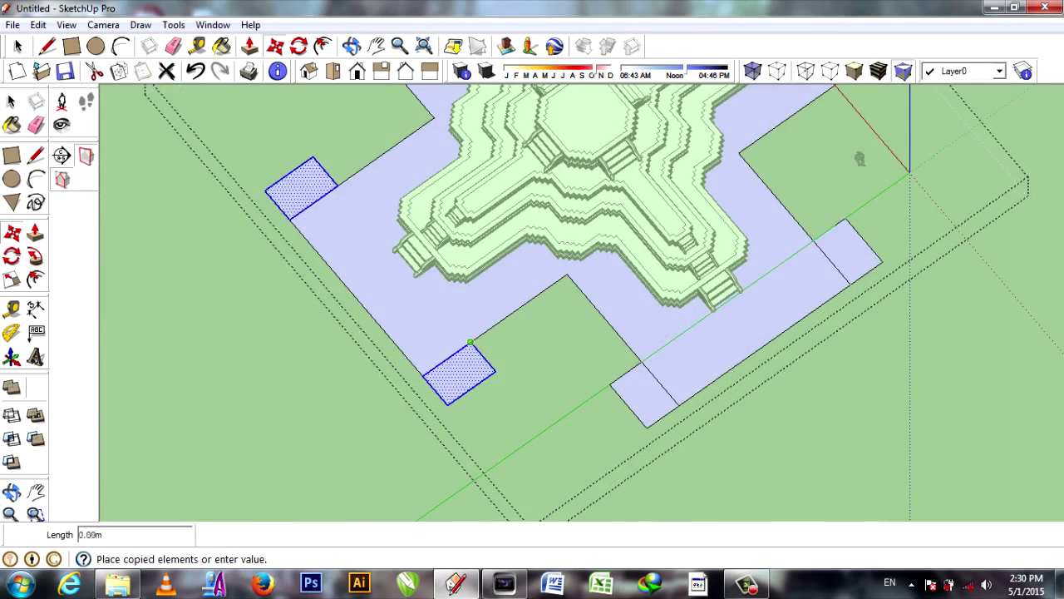
scroll(859, 159, "down", 5)
mouse_move(637, 261)
middle_mouse_down()
mouse_move(613, 242)
mouse_move(710, 238)
middle_mouse_up()
Erase extra edges to leave small stepped notches at the inner corners
key("e")
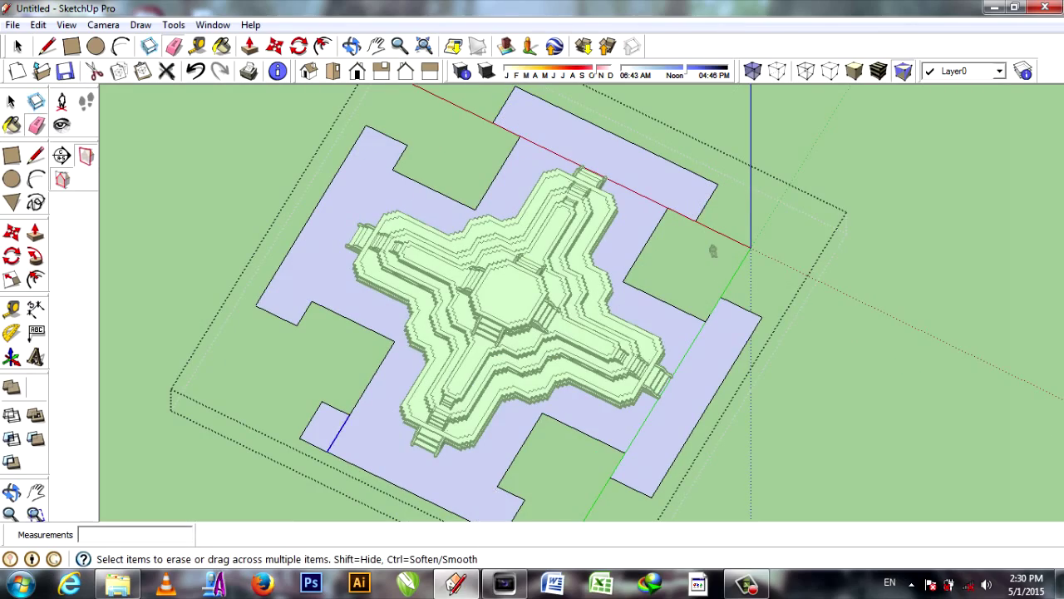
scroll(712, 251, "down", 5)
scroll(712, 252, "up", 6)
middle_click_drag(712, 251, 411, 220)
middle_click_drag(582, 299, 582, 208)
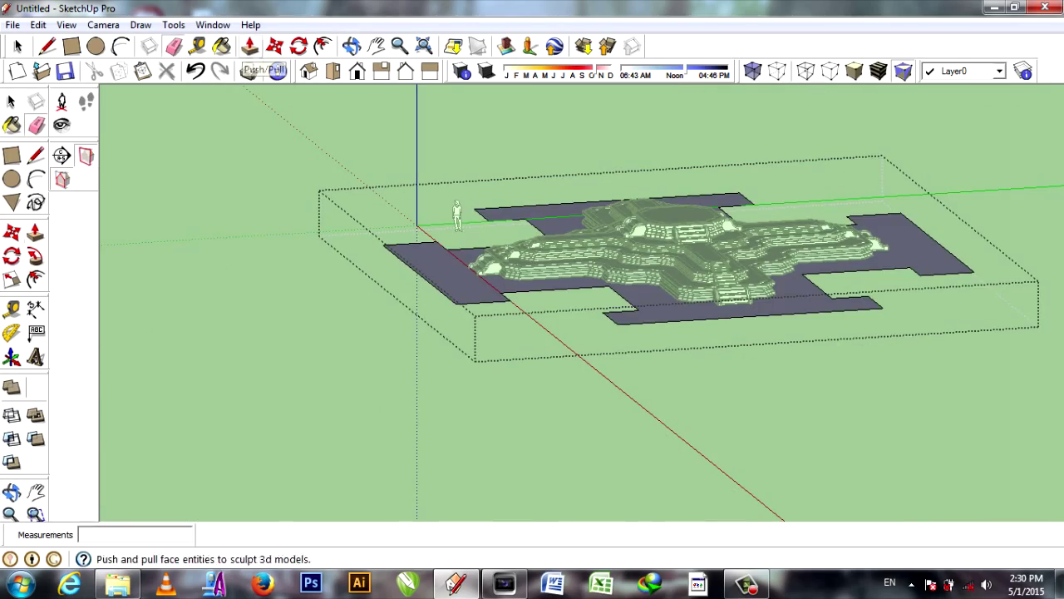
Raise the dark base face into tall notched blocks around the temple
left_click(248, 70)
left_click_drag(864, 241, 851, 220)
mouse_move(851, 220)
middle_mouse_down()
mouse_move(848, 349)
mouse_move(665, 333)
mouse_move(615, 274)
middle_mouse_up()
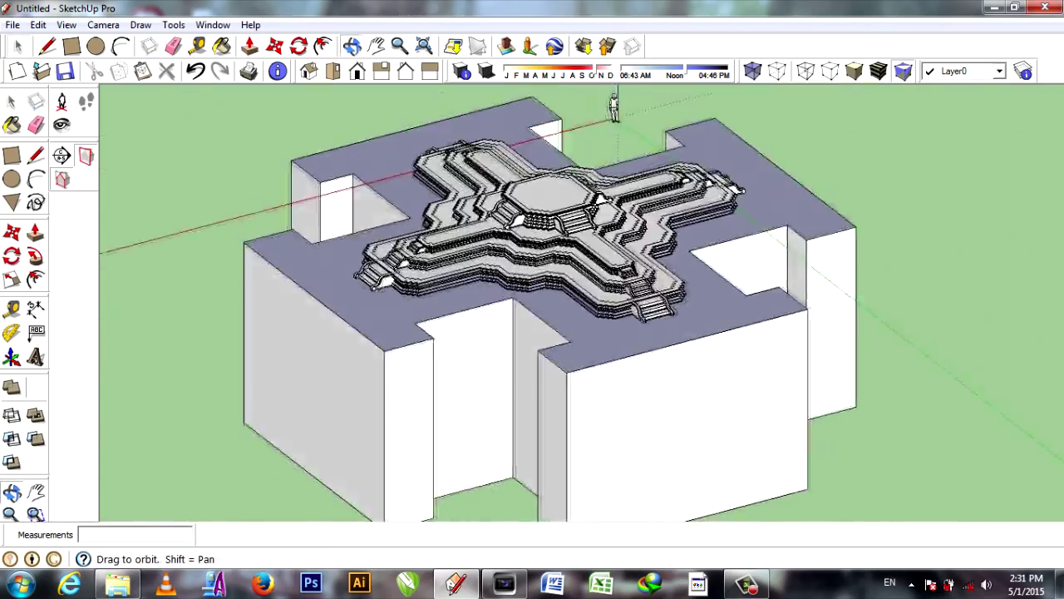
mouse_move(638, 239)
middle_mouse_down()
mouse_move(638, 249)
mouse_move(639, 240)
middle_mouse_up()
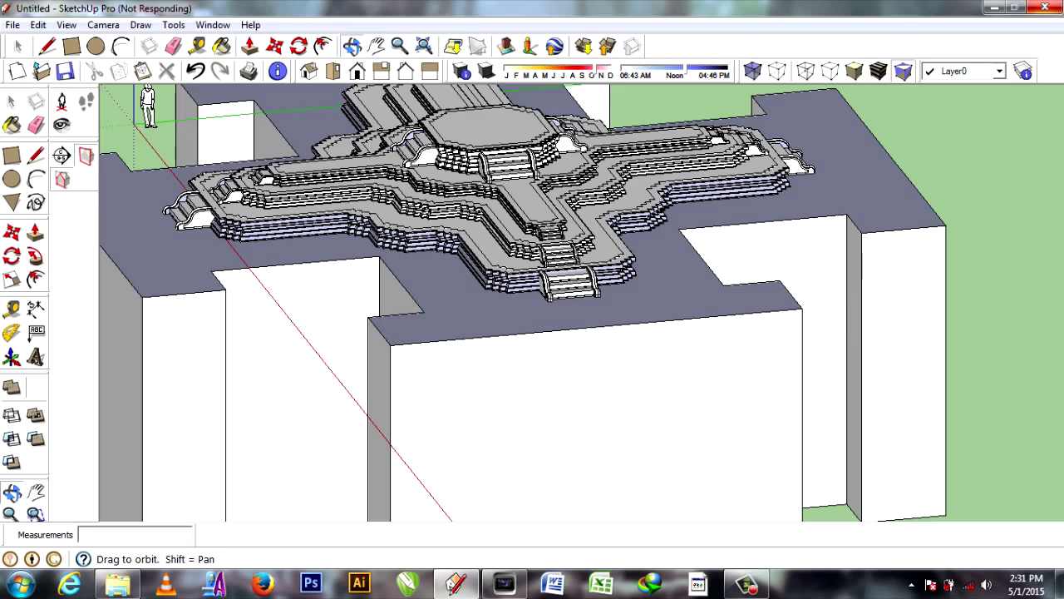
scroll(582, 299, "up", 3)
middle_click_drag(582, 299, 582, 350)
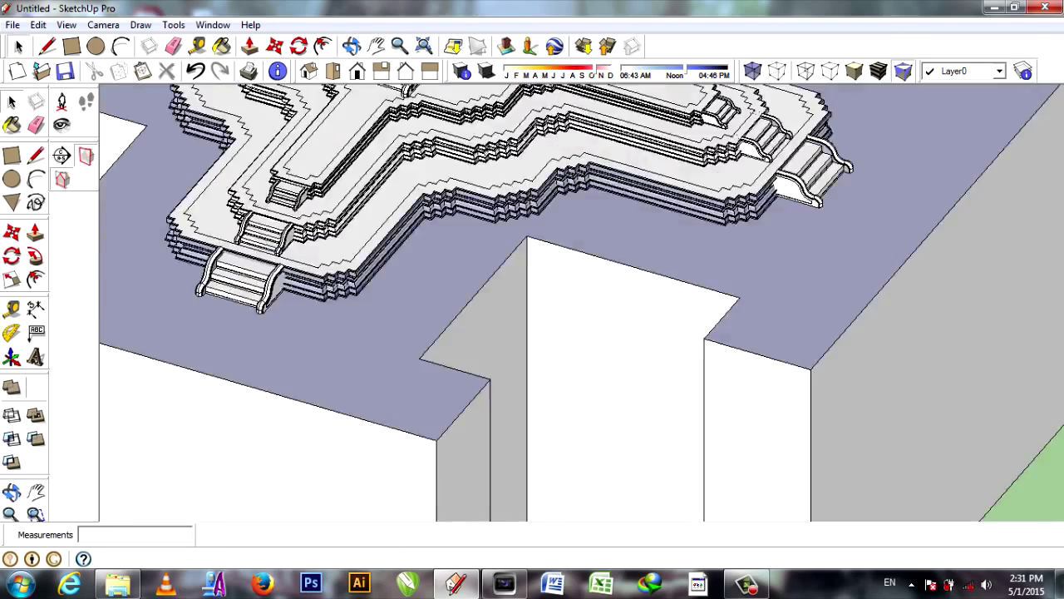
scroll(532, 299, "down", 3)
middle_click_drag(533, 299, 532, 274)
Draw a rectangle on a notch wall of the raised blocks
key("r")
scroll(532, 300, "up", 3)
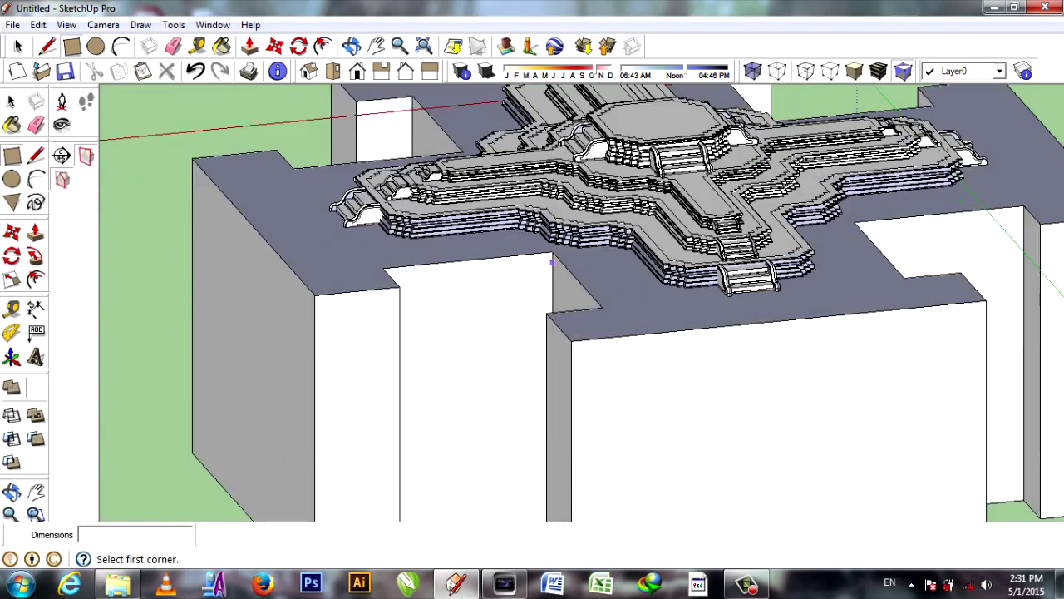
left_click(291, 353)
scroll(533, 203, "up", 2)
left_click(533, 204)
middle_click_drag(533, 204, 465, 274)
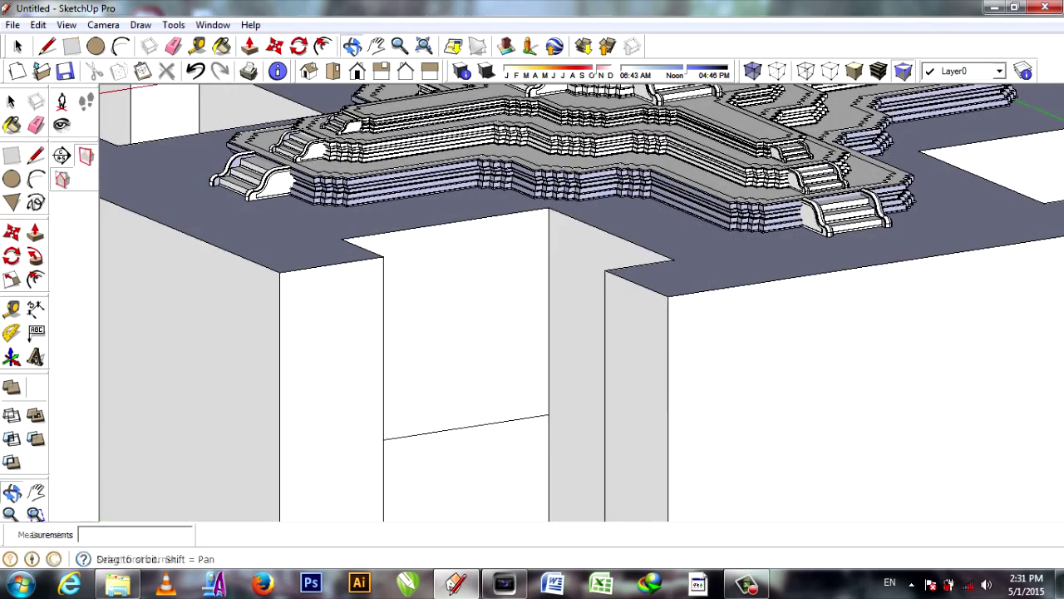
Select the new rectangle and make it a group
key("space")
left_click(466, 333)
right_click(475, 171)
left_click(511, 307)
middle_click_drag(532, 299, 449, 270)
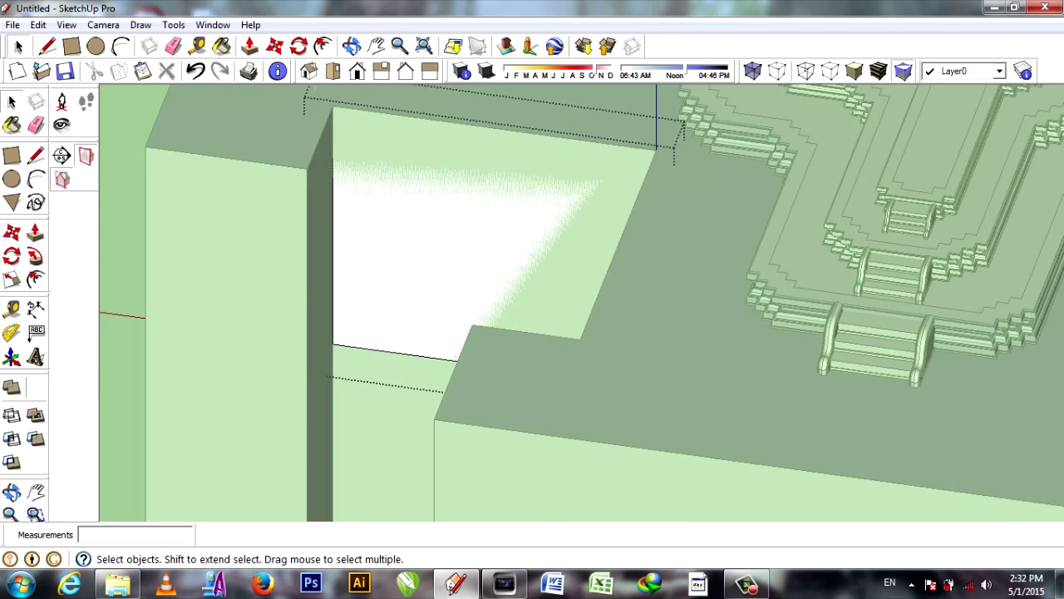
Move the rectangle group off the notch wall to stand in front of the base
scroll(582, 291, "down", 5)
scroll(582, 291, "down", 3)
key("m")
middle_click_drag(731, 250, 752, 218)
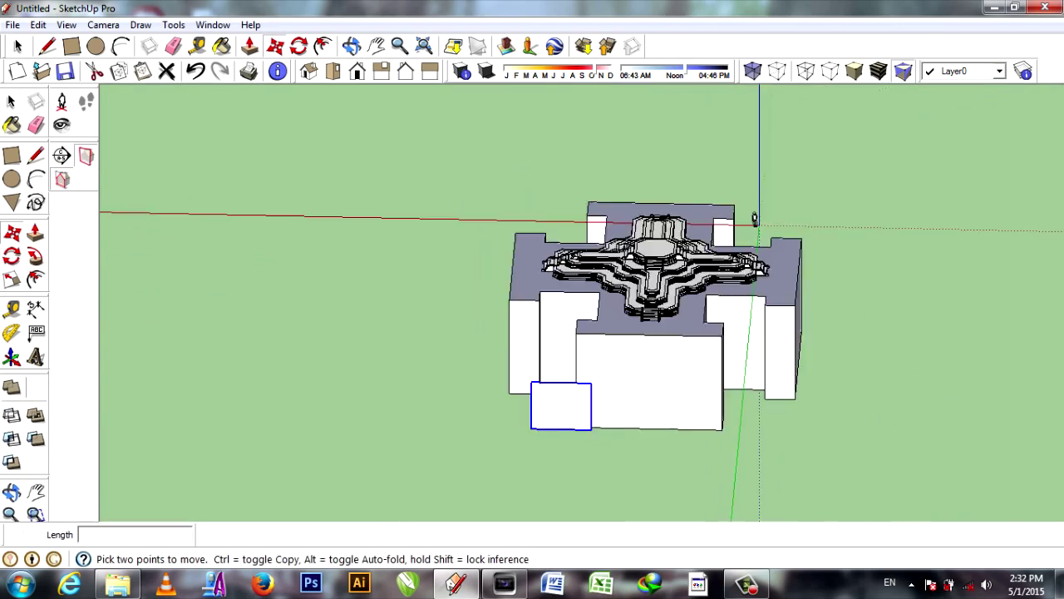
scroll(574, 428, "up", 4)
scroll(582, 424, "up", 1)
Orbit around the standalone rectangle and open the group for editing
middle_click_drag(549, 316, 507, 316)
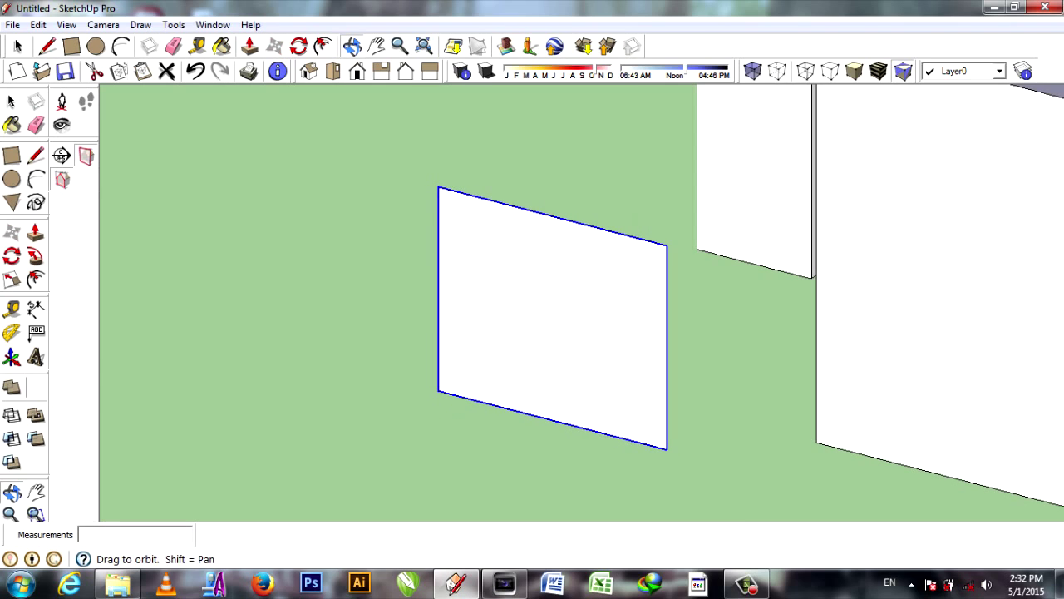
middle_click_drag(524, 254, 499, 249)
key("space")
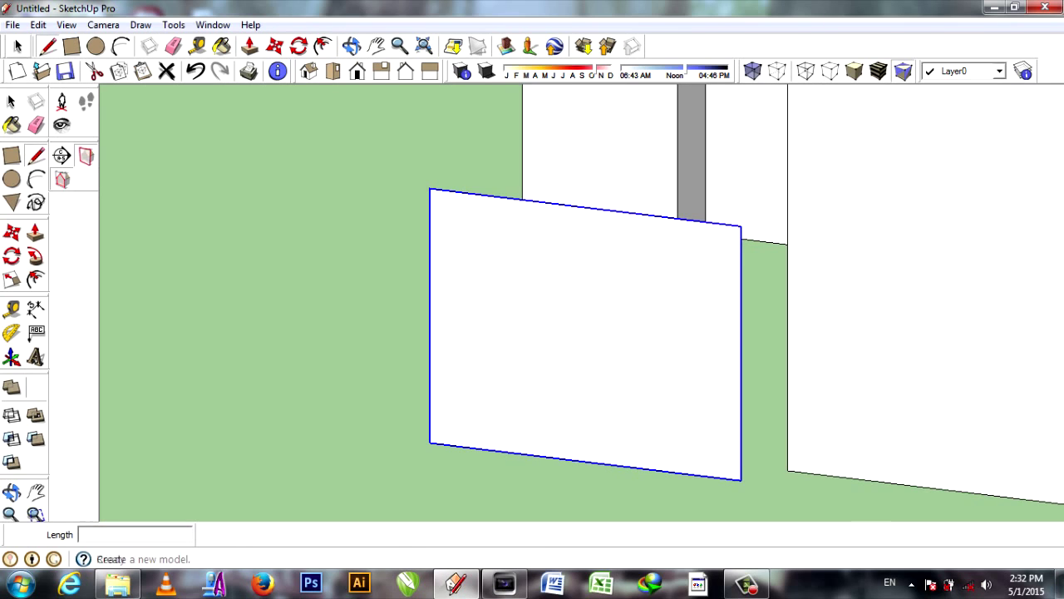
double_click(541, 316)
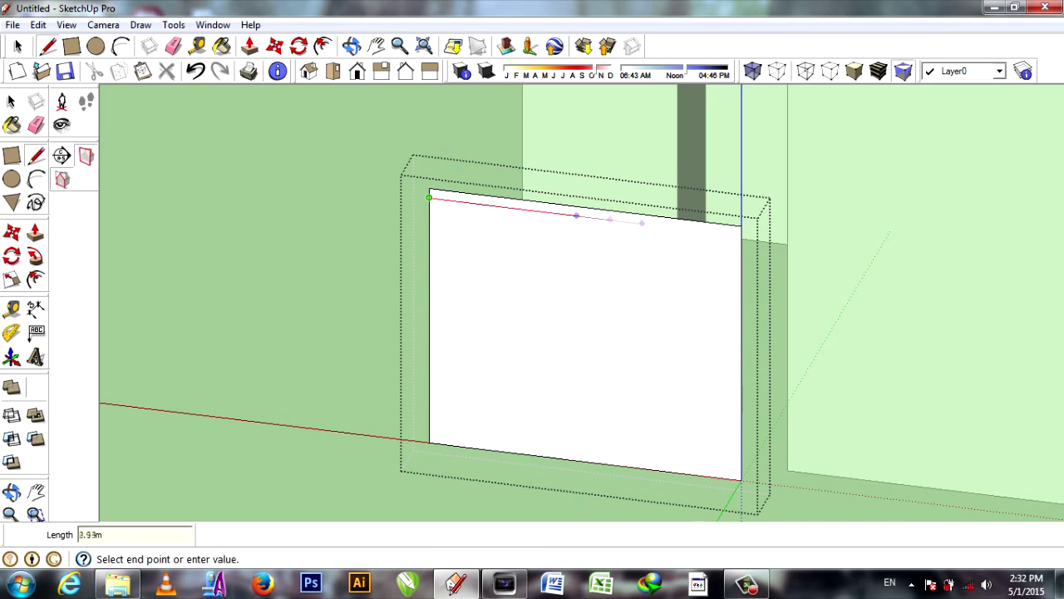
Split off a 0.20m top strip and start copying it downward
left_click(741, 234)
scroll(741, 233, "up", 2)
key("space")
left_click(714, 226)
left_click_drag(266, 166, 266, 194, "ctrl")
left_click_drag(266, 194, 266, 281, "ctrl")
Stack more 0.20m strip copies down to the bottom of the face
left_click_drag(266, 282, 266, 354, "ctrl")
scroll(266, 354, "up", 2)
left_click_drag(266, 305, 266, 338, "ctrl")
left_click_drag(266, 339, 266, 372, "ctrl")
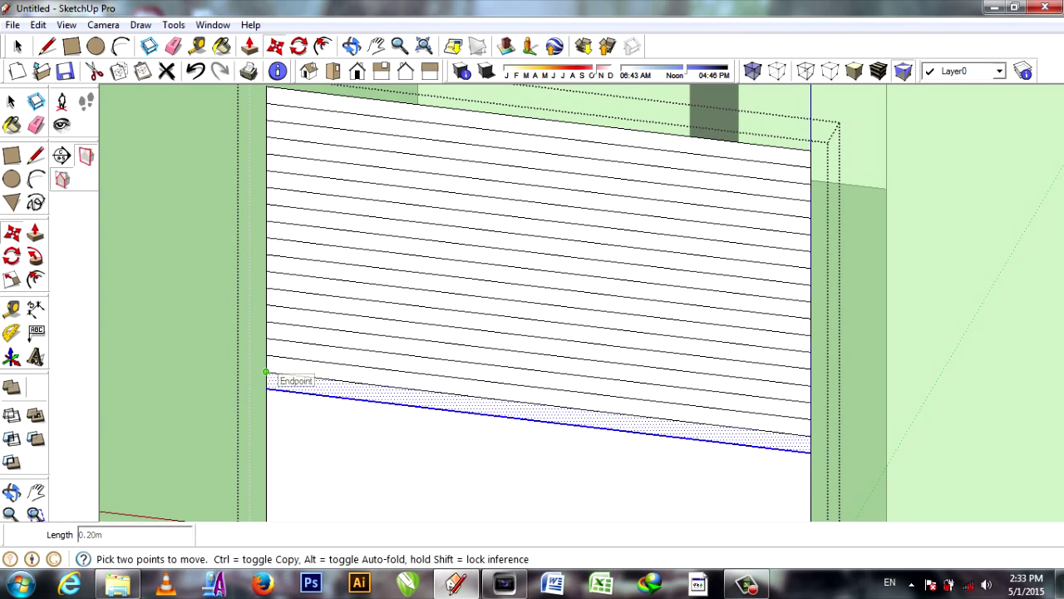
scroll(266, 371, "down", 3)
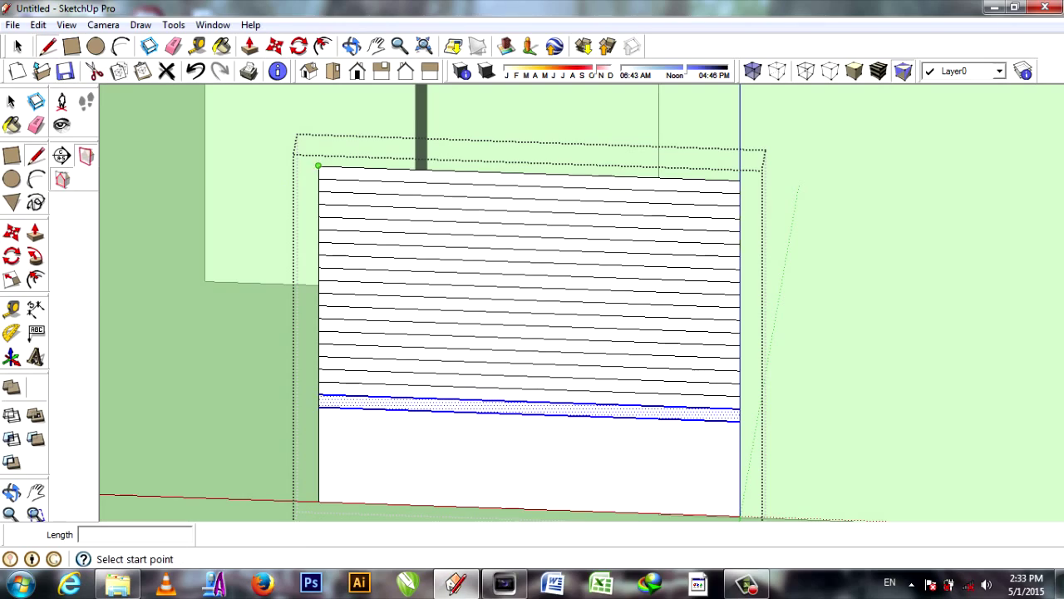
mouse_move(340, 167)
middle_mouse_down()
mouse_move(307, 208)
mouse_move(283, 218)
middle_mouse_up()
scroll(259, 202, "up", 2)
scroll(259, 203, "up", 2)
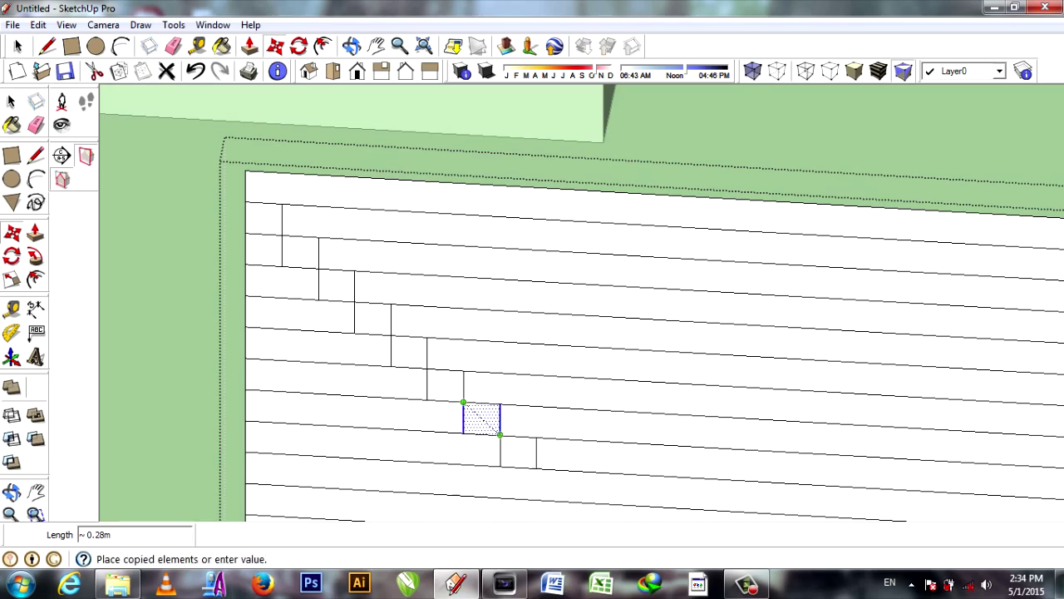
Copy the step cell diagonally one step lower
key("ctrl+z")
left_click(497, 407)
scroll(497, 407, "down", 2)
scroll(499, 415, "up", 2)
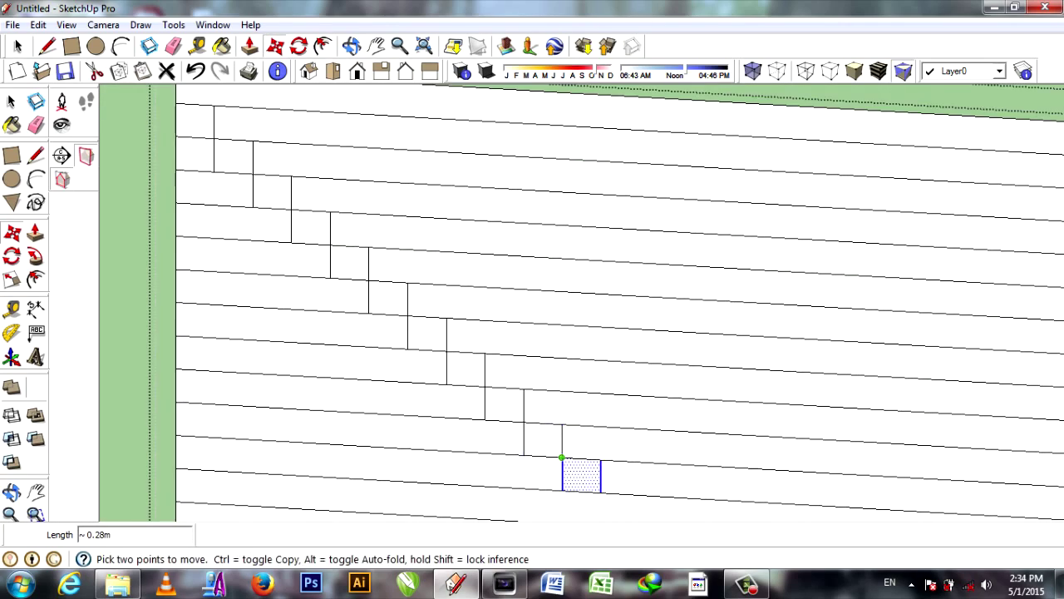
scroll(515, 432, "down", 2)
scroll(532, 457, "up", 1)
left_click(562, 490)
scroll(562, 490, "up", 2)
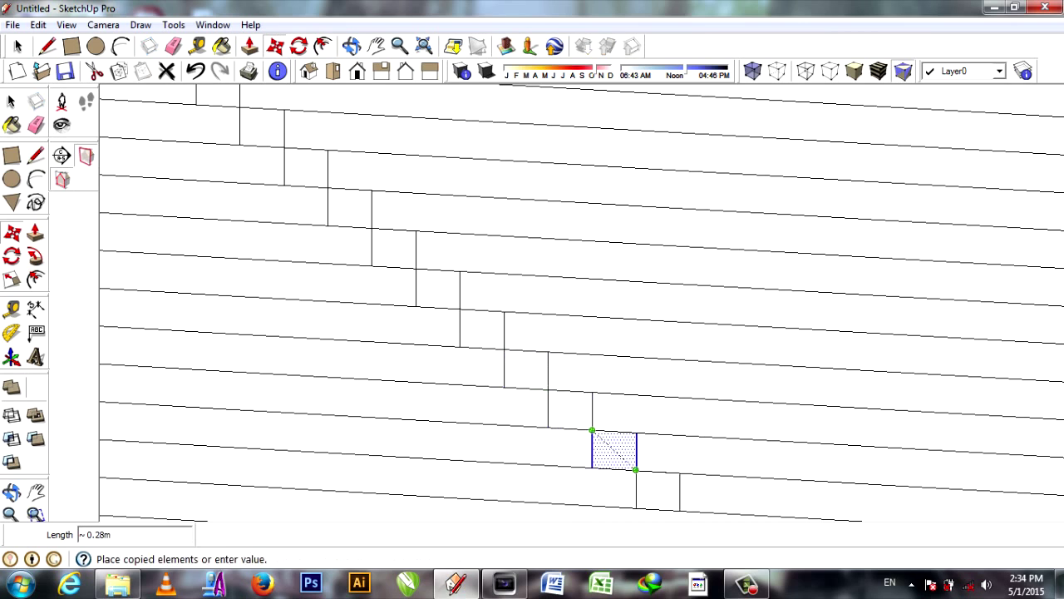
Place another step cell further down the diagonal toward the bottom edge
key("Escape")
scroll(595, 429, "down", 2)
left_click(596, 429)
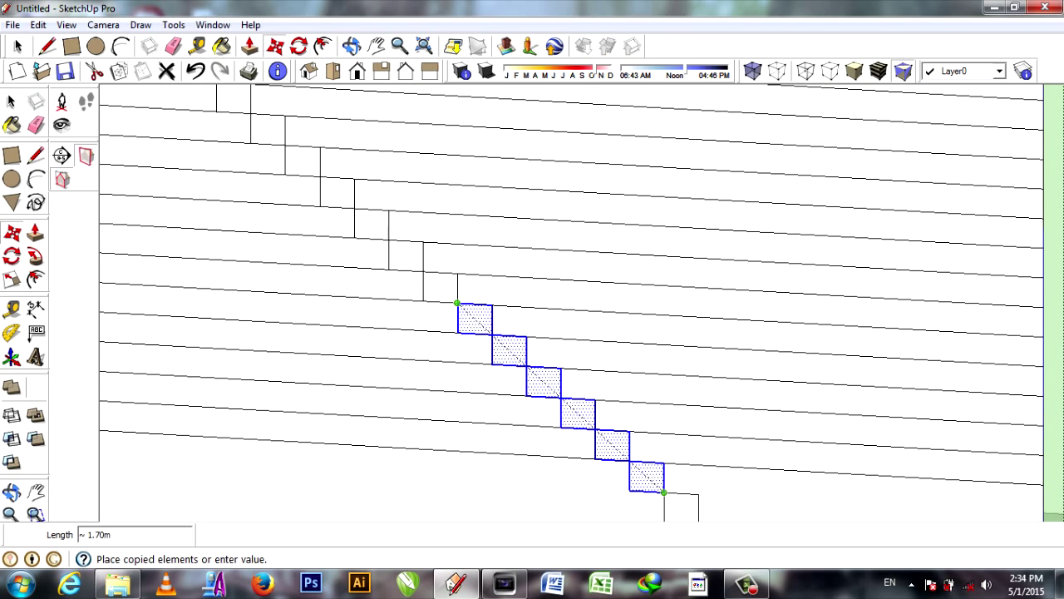
scroll(577, 444, "down", 3)
scroll(519, 487, "up", 2)
left_click(657, 450)
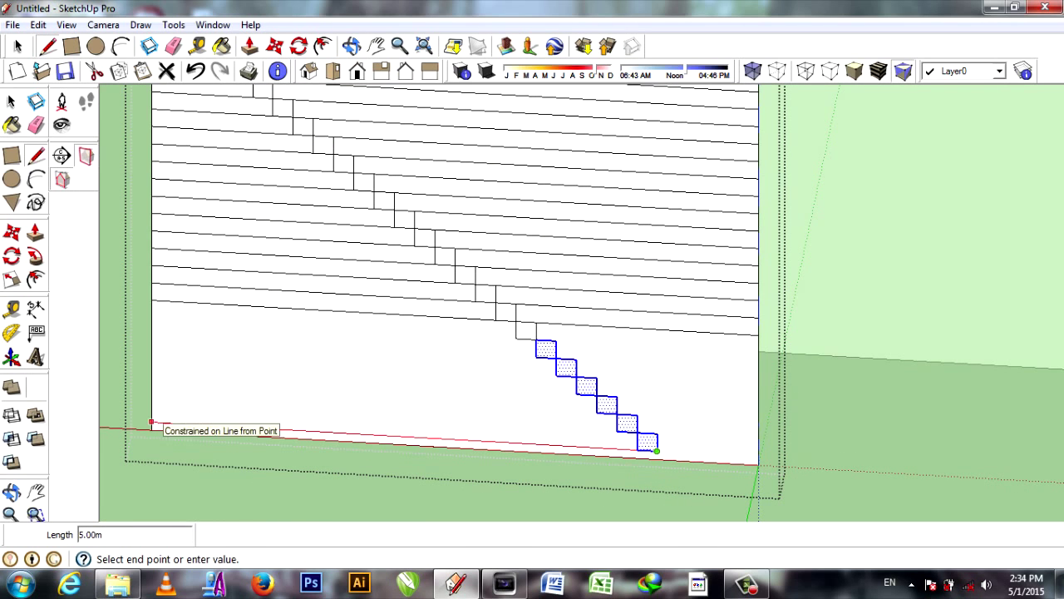
key("Escape")
scroll(490, 446, "down", 3)
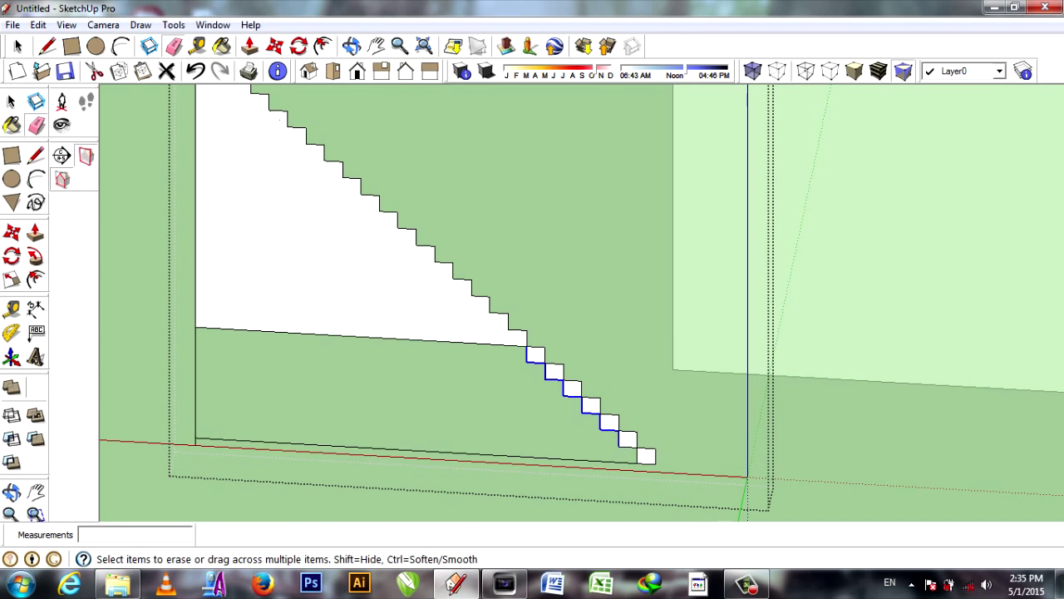
Delete the extra edges and extrude the stair profile 2.00m deep
key("Delete")
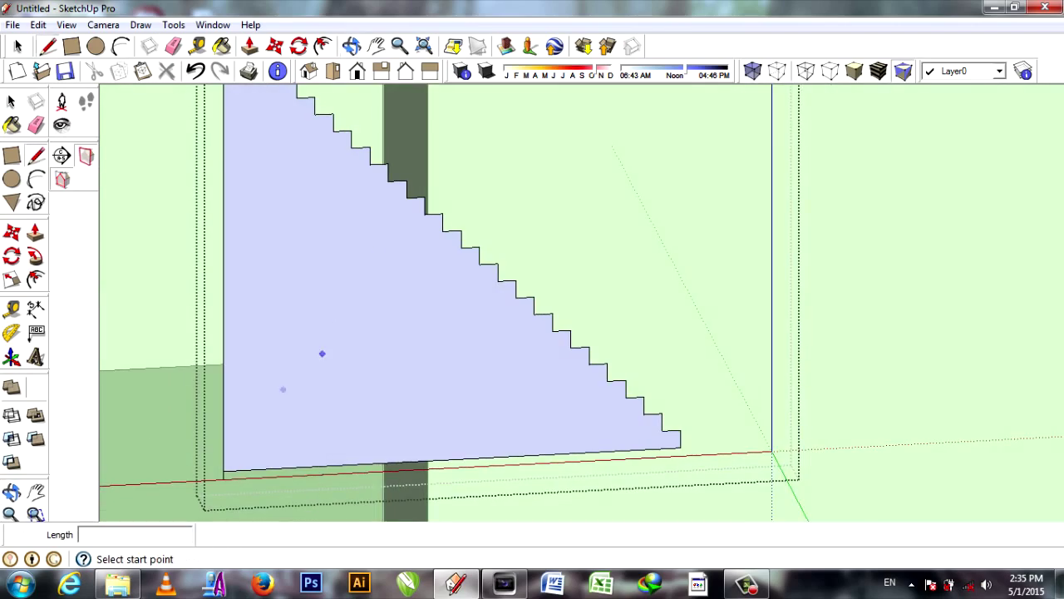
key("e")
key("p")
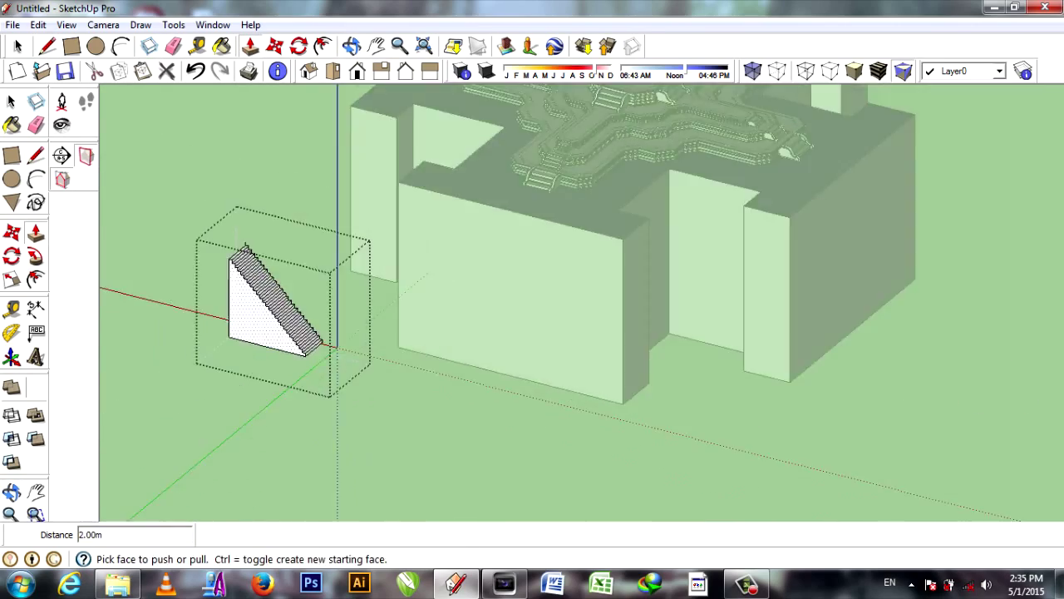
middle_click_drag(274, 300, 274, 249)
scroll(274, 299, "up", 5)
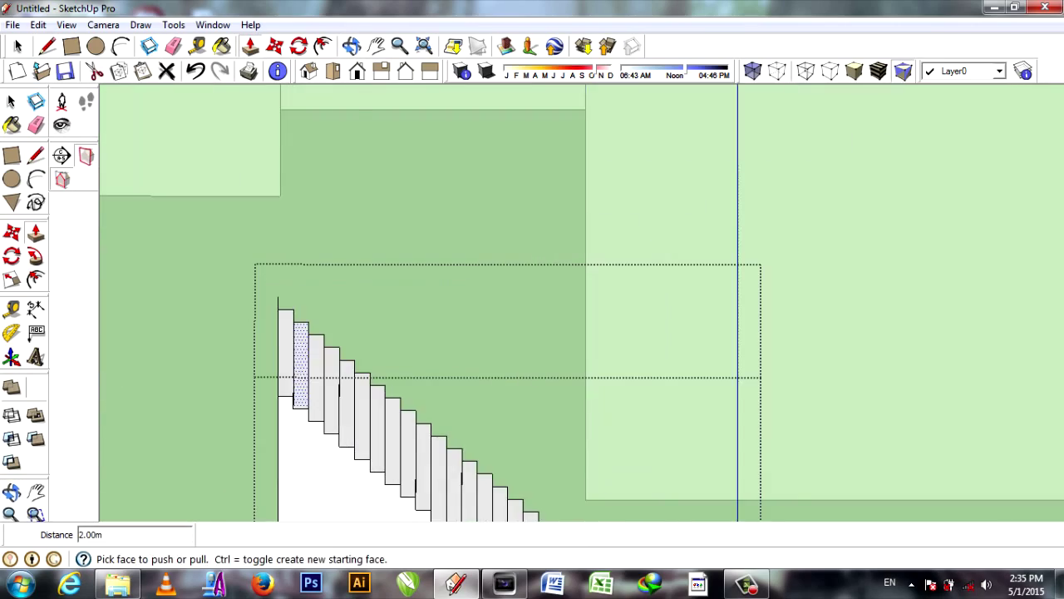
Move the stair group into the base notch and place a copy beside it
key("space")
left_click(357, 333)
key("m")
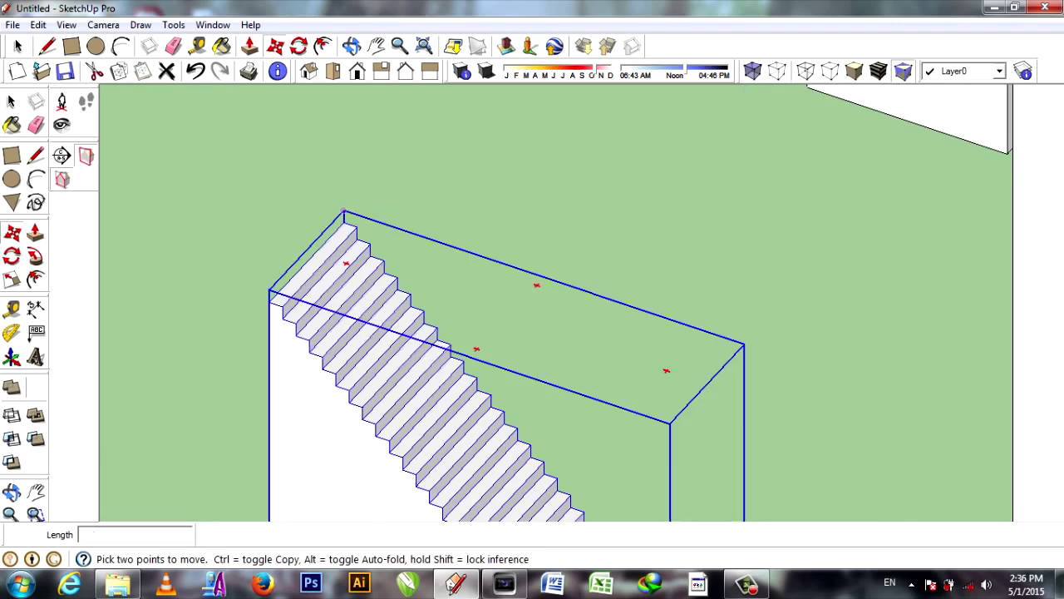
left_click(345, 220)
scroll(511, 215, "down", 5)
scroll(510, 215, "up", 5)
middle_click_drag(510, 215, 495, 313)
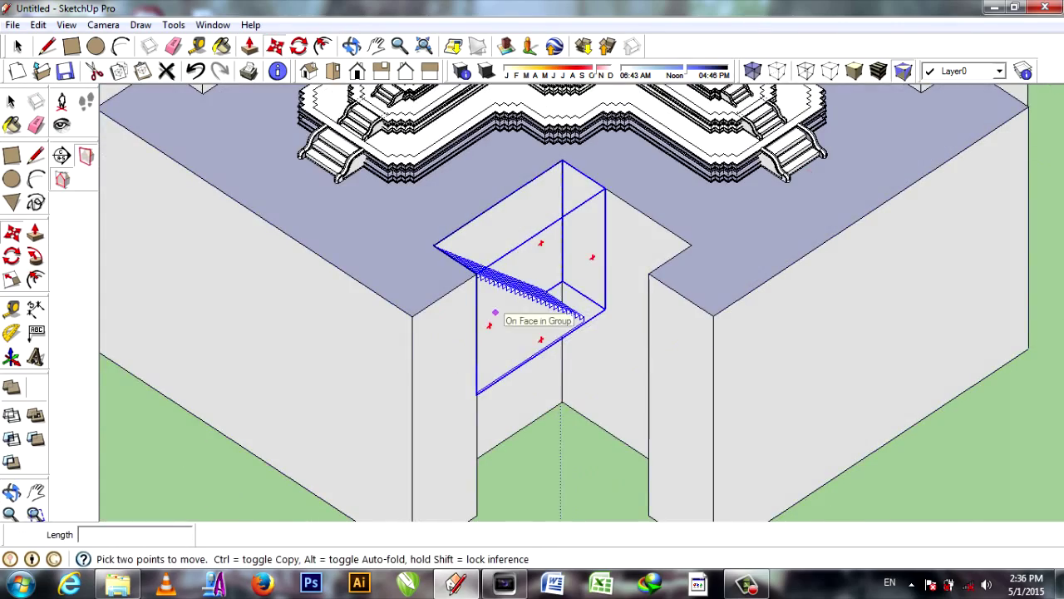
left_click(494, 313)
left_click(615, 332)
Rotate the stair copy into place and open the stair group for editing
key("q")
middle_click_drag(614, 279, 582, 250)
key("m")
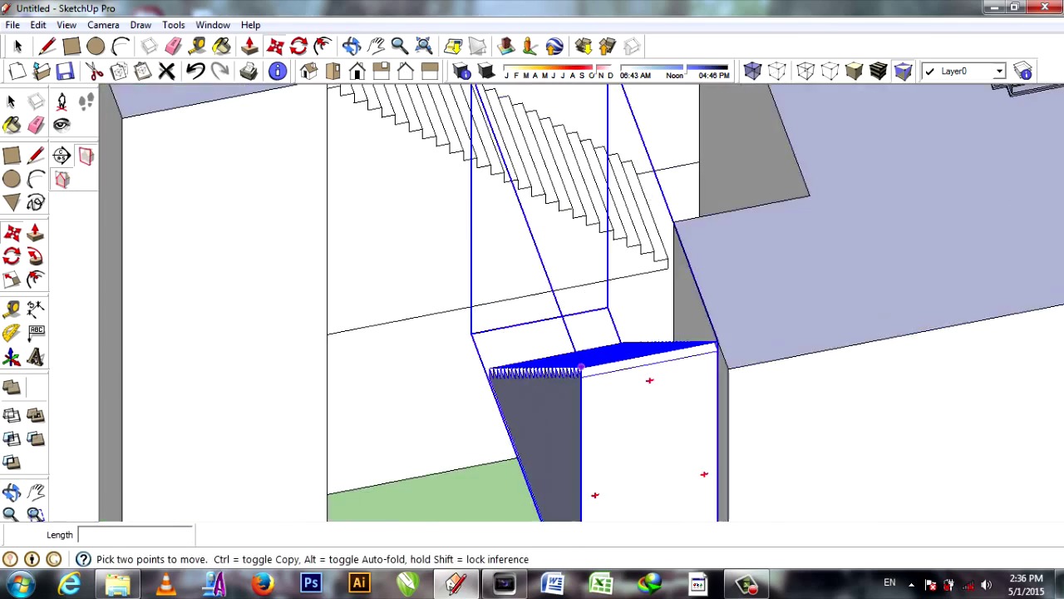
scroll(692, 136, "up", 5)
mouse_move(692, 135)
middle_mouse_down()
mouse_move(631, 316)
mouse_move(534, 420)
middle_mouse_up()
scroll(535, 420, "up", 3)
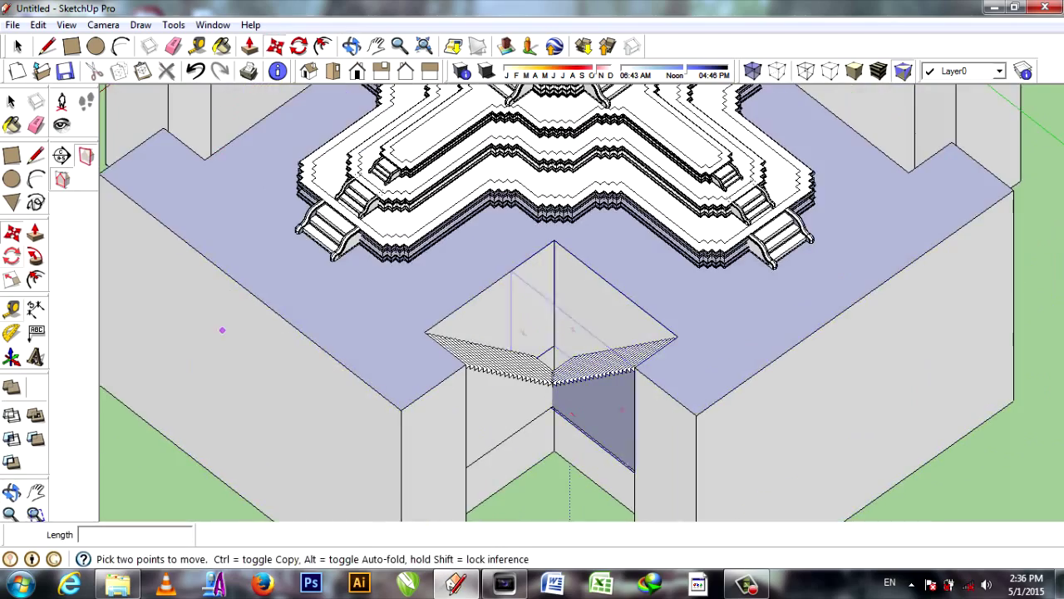
key("space")
double_click(507, 407)
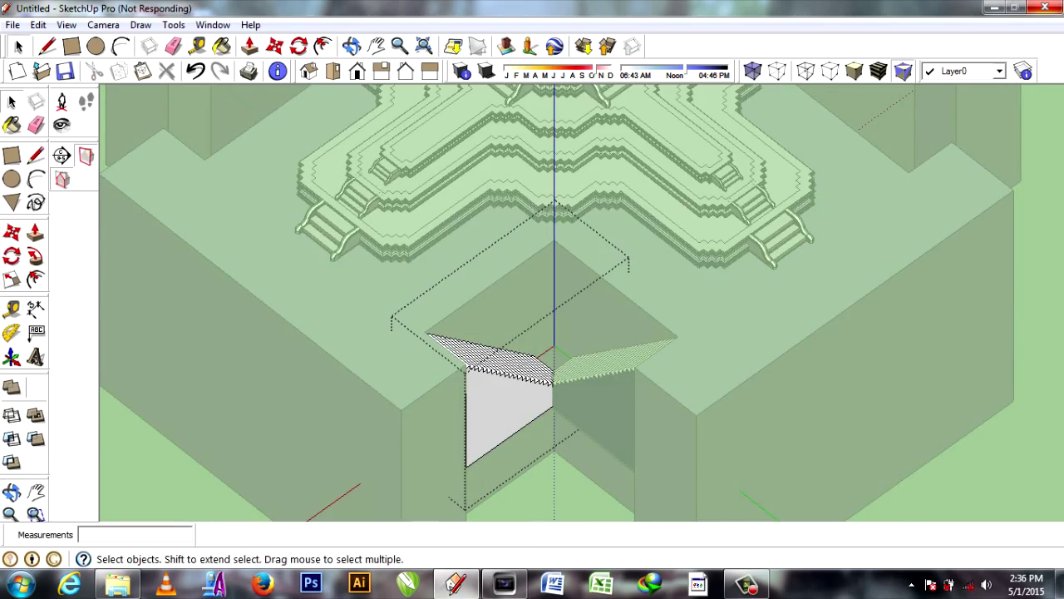
scroll(507, 399, "up", 4)
scroll(507, 399, "up", 2)
Start a dividing line at the stair corner across the notch floor
key("l")
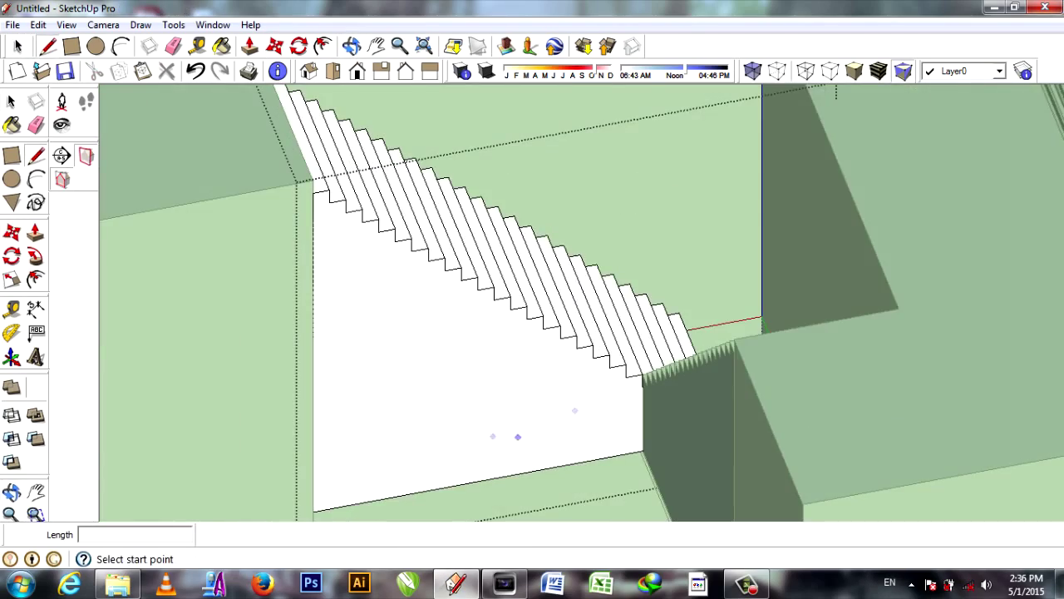
mouse_move(762, 319)
middle_mouse_down()
mouse_move(532, 333)
mouse_move(586, 457)
mouse_move(566, 183)
mouse_move(565, 332)
middle_mouse_up()
key("p")
key("space")
left_click(570, 275)
scroll(565, 332, "up", 3)
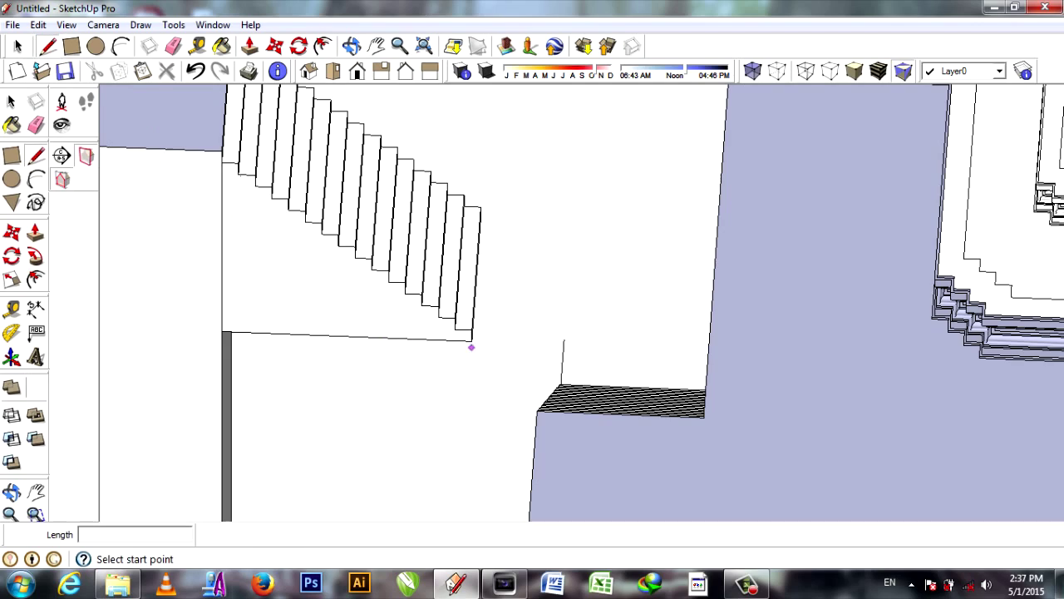
left_click(471, 346)
middle_click_drag(470, 346, 664, 297)
scroll(664, 297, "up", 2)
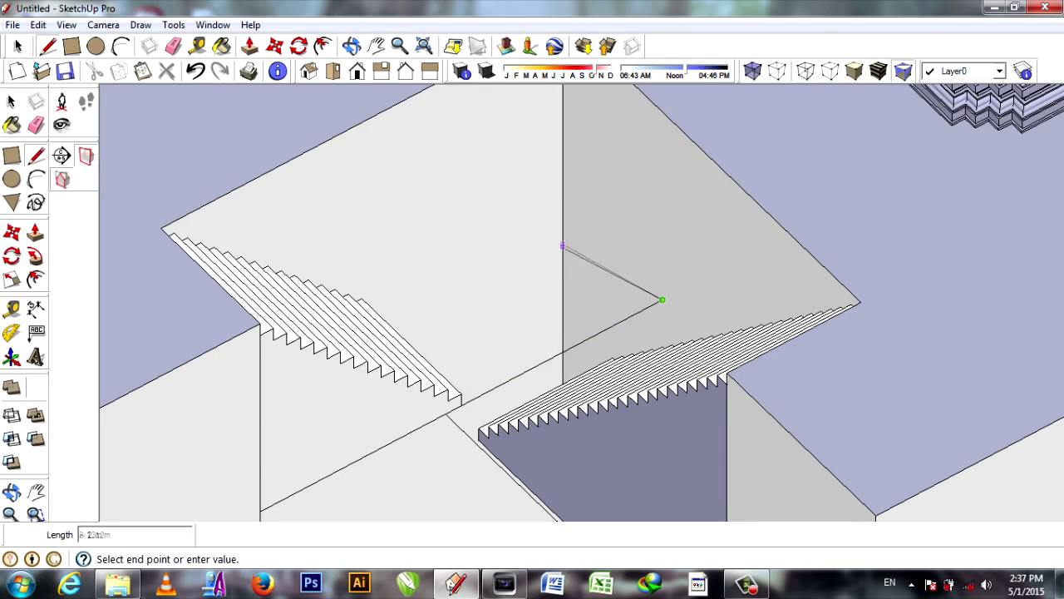
middle_click_drag(562, 204, 247, 257)
middle_click_drag(601, 221, 289, 316)
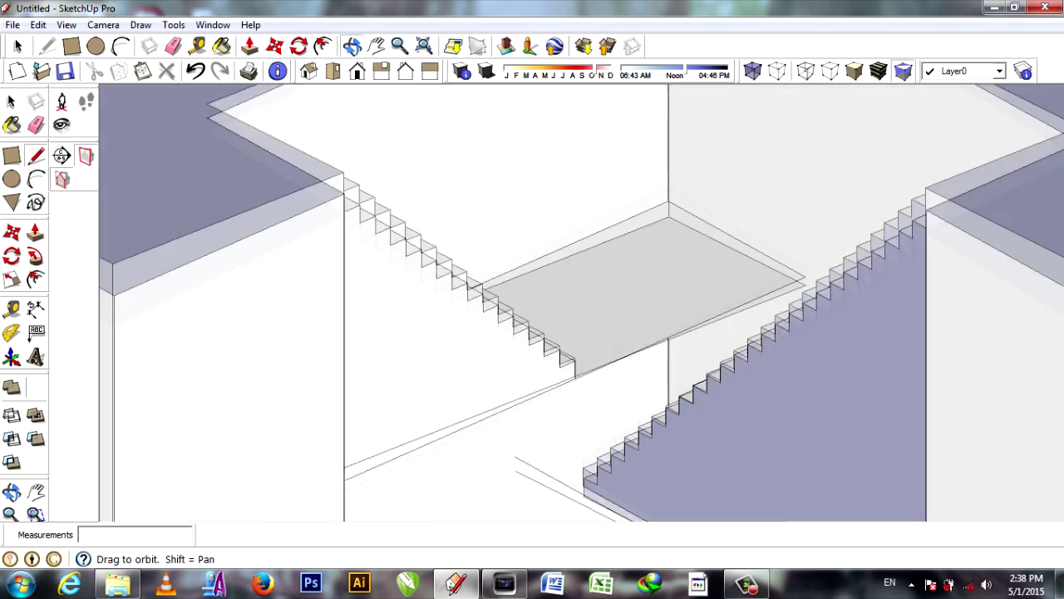
middle_click_drag(665, 349, 532, 333)
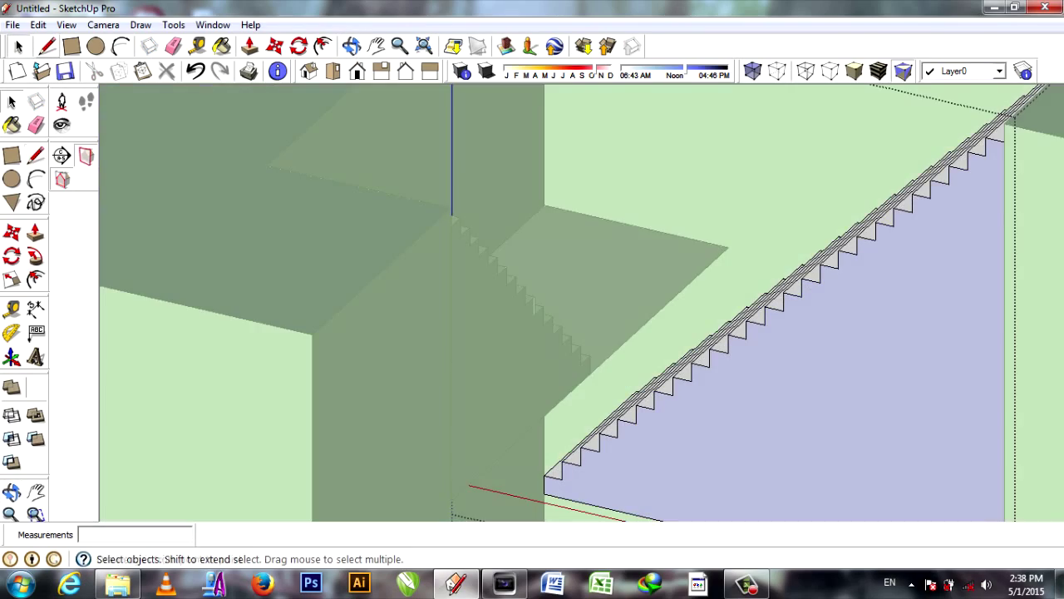
Draw a line along the stair edge to close off the notch floor face
key("l")
middle_click_drag(532, 332, 632, 350)
left_click(592, 384)
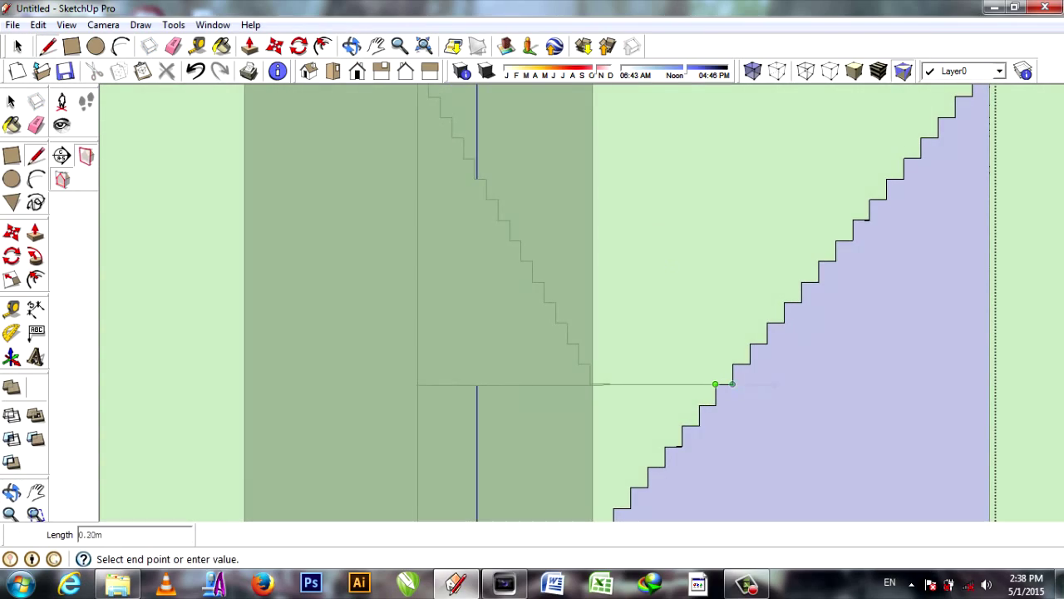
middle_click_drag(592, 384, 532, 349)
Raise the notch floor face into a block with Push/Pull
key("p")
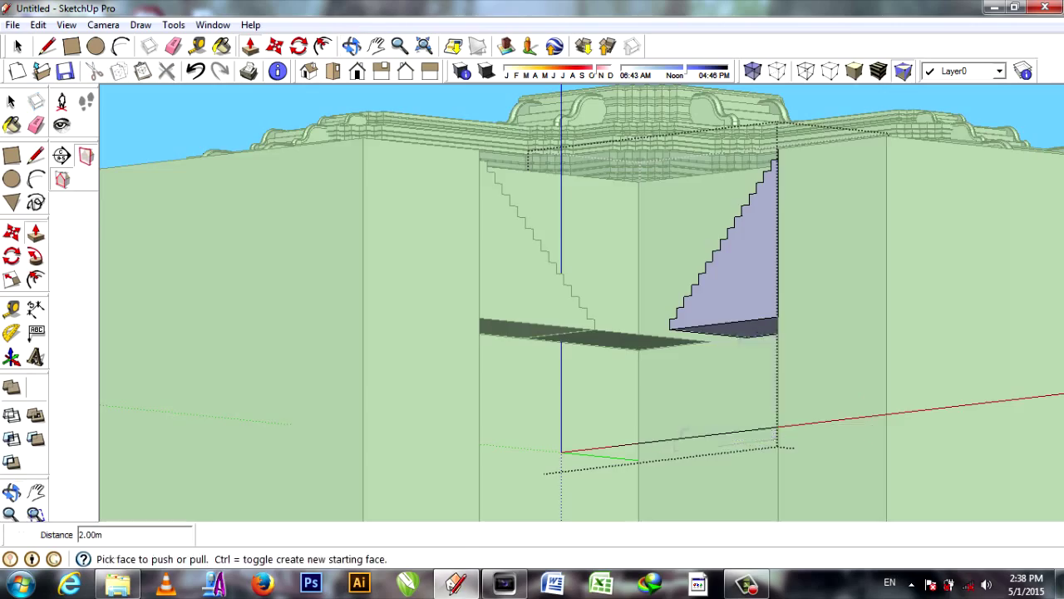
scroll(582, 349, "up", 3)
key("space")
key("p")
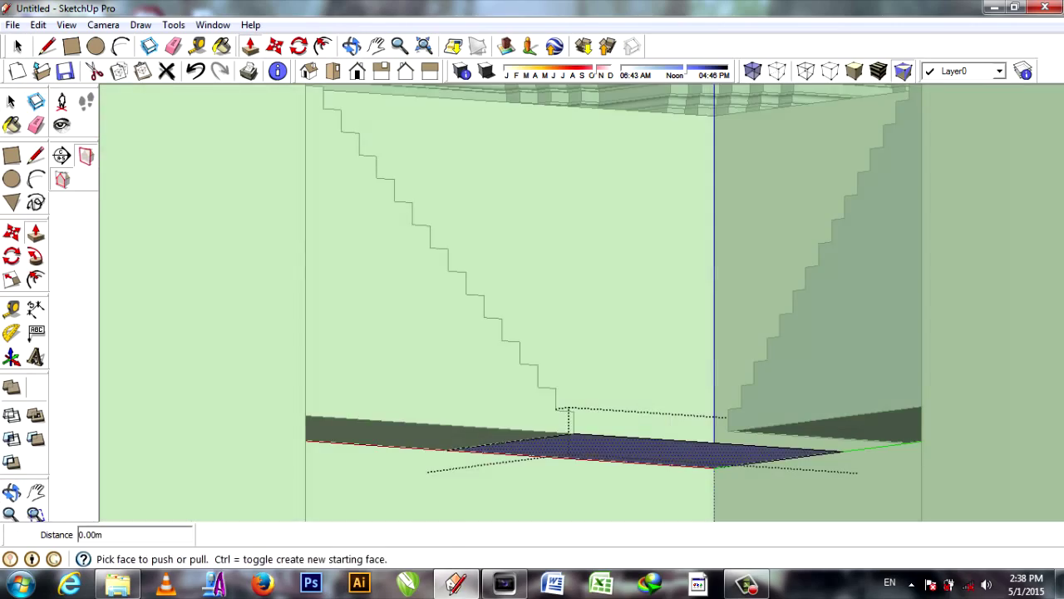
left_click(532, 449)
scroll(640, 358, "down", 5)
left_click(643, 509)
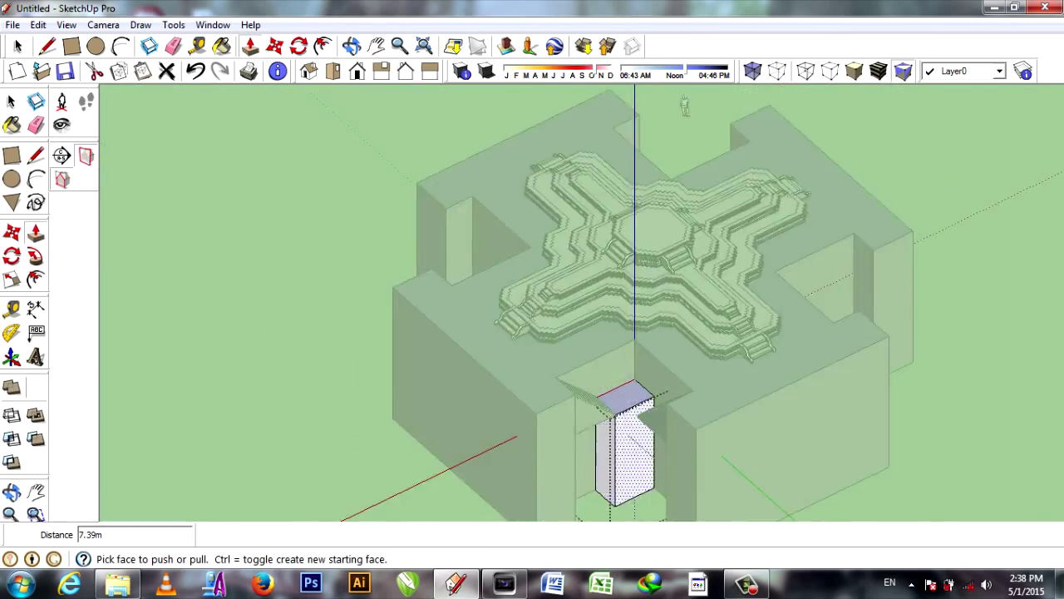
Raise the new block's top face and set its height
scroll(640, 390, "up", 5)
left_click(636, 349)
mouse_move(635, 349)
middle_mouse_down()
mouse_move(795, 430)
mouse_move(632, 399)
mouse_move(649, 366)
mouse_move(657, 382)
mouse_move(665, 358)
mouse_move(582, 366)
mouse_move(682, 358)
mouse_move(640, 374)
middle_mouse_up()
scroll(795, 429, "down", 3)
left_click(795, 430)
scroll(632, 399, "up", 4)
scroll(665, 358, "up", 3)
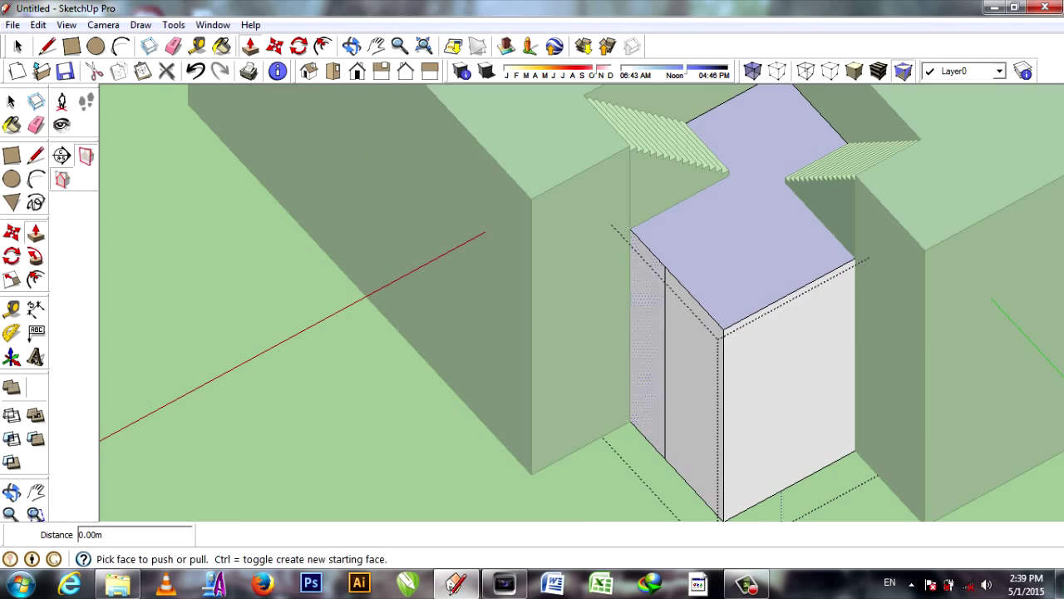
Extend the block's narrow side face 3 m
left_click_drag(648, 349, 532, 249)
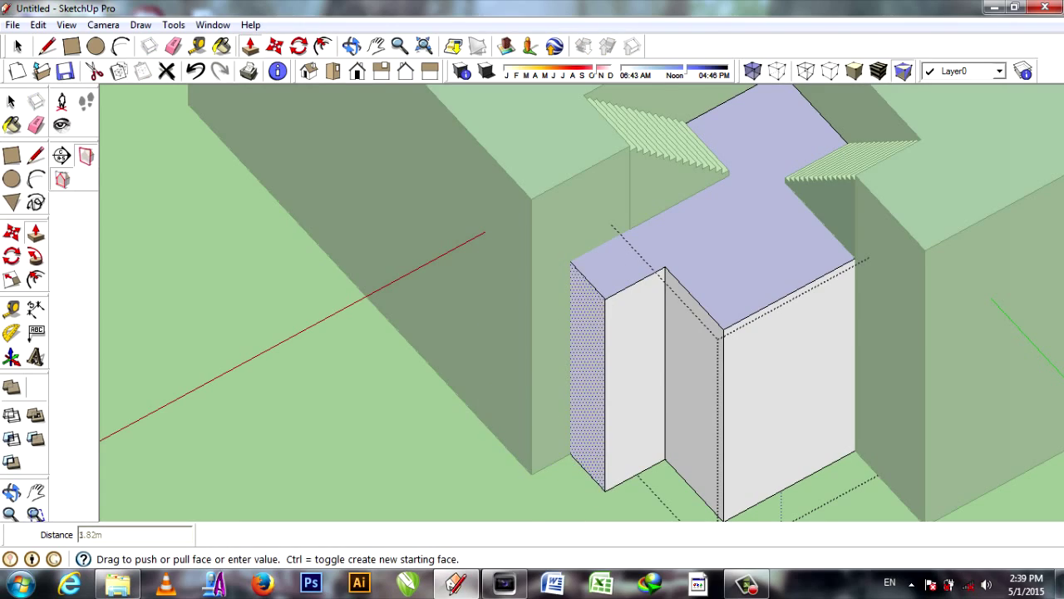
type("3")
key("Return")
mouse_move(599, 333)
middle_mouse_down()
mouse_move(624, 349)
mouse_move(632, 390)
middle_mouse_up()
Repeat the 3 m Push/Pull on the other narrow side face
key("l")
scroll(627, 311, "up", 3)
left_click(582, 347)
middle_click_drag(582, 347, 561, 316)
key("p")
left_click(656, 190)
middle_click_drag(657, 190, 653, 274)
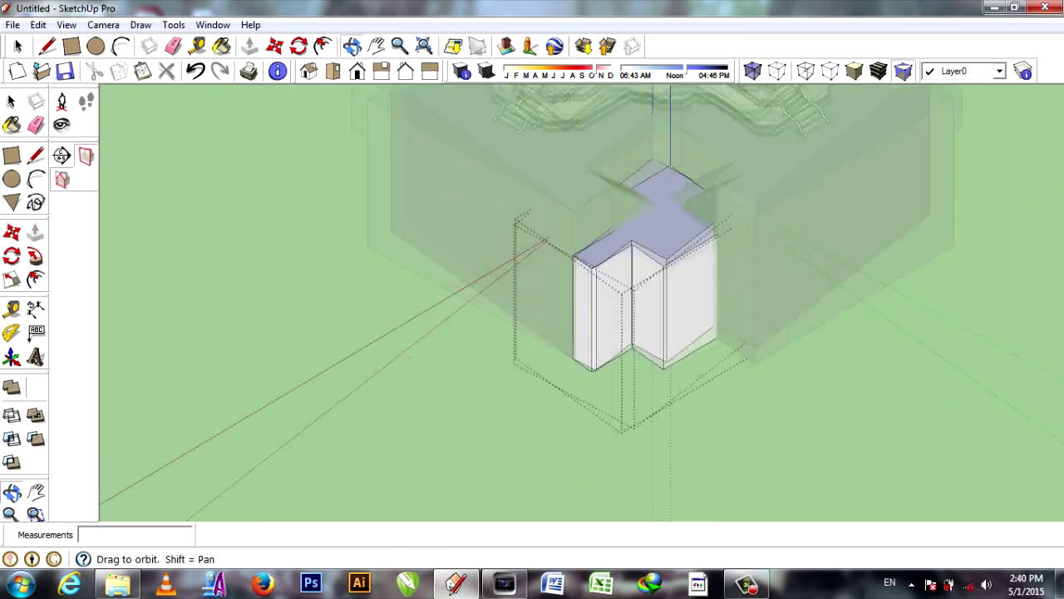
double_click(652, 274)
Push the block's front face outward into a deeper box, 7.31m from the notch
middle_click_drag(631, 315, 632, 349)
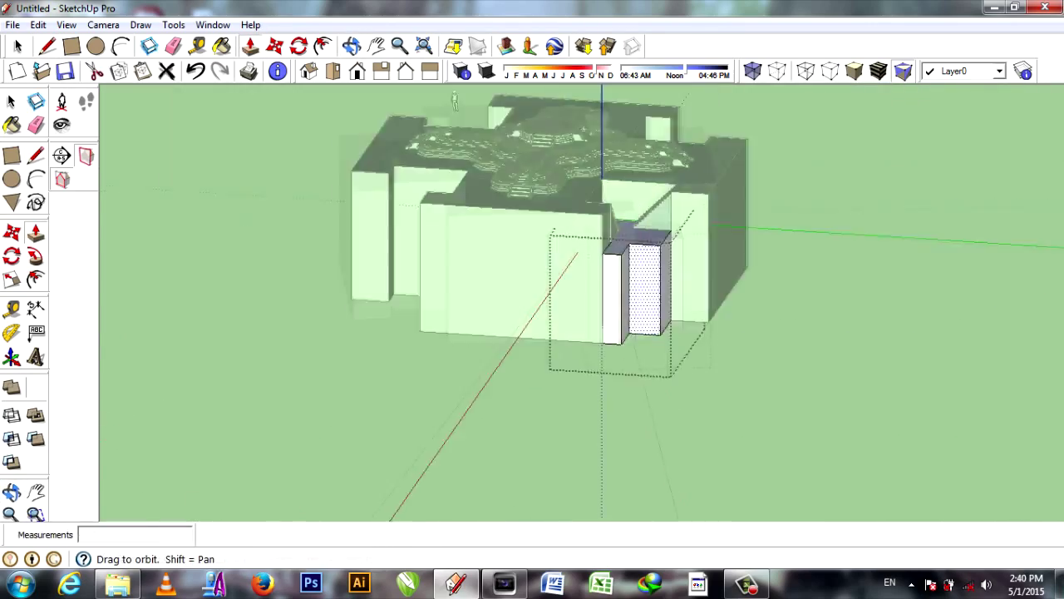
left_click(603, 275)
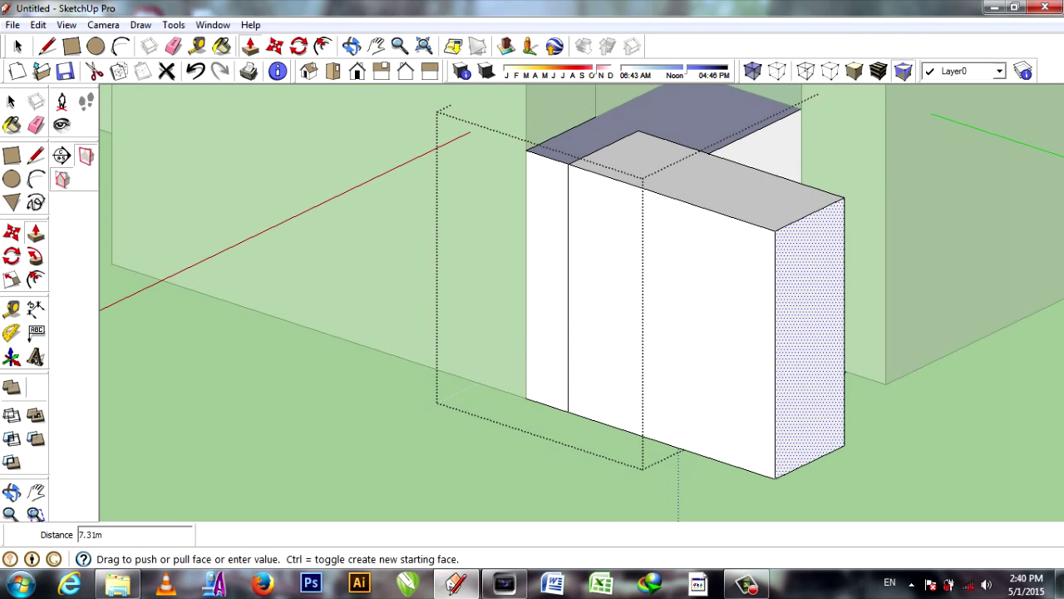
left_click(831, 333)
middle_click_drag(831, 332, 815, 316)
middle_click_drag(632, 316, 666, 290)
key("l")
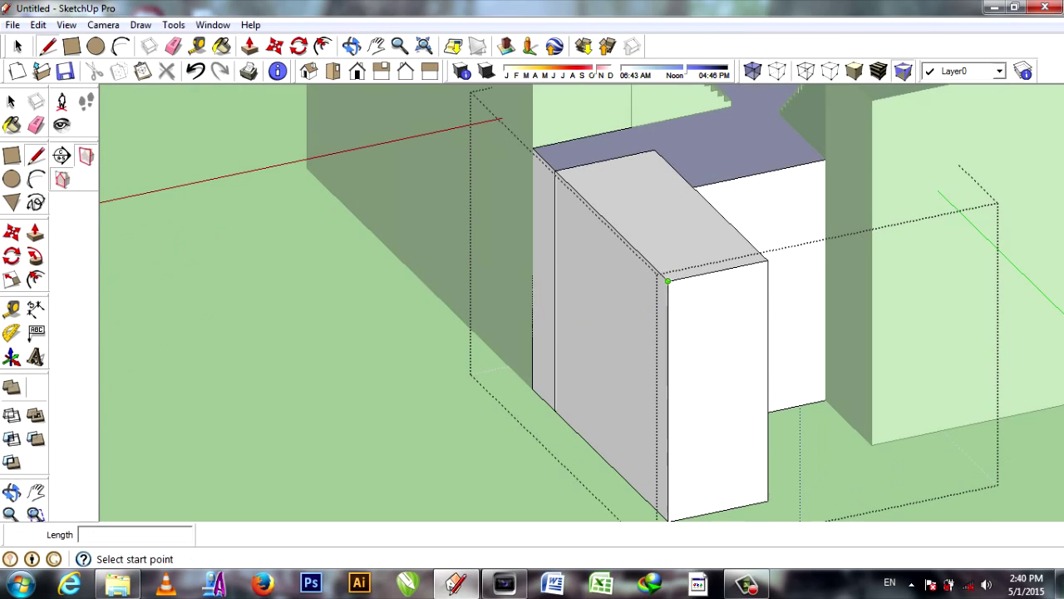
scroll(674, 275, "up", 3)
left_click(593, 246)
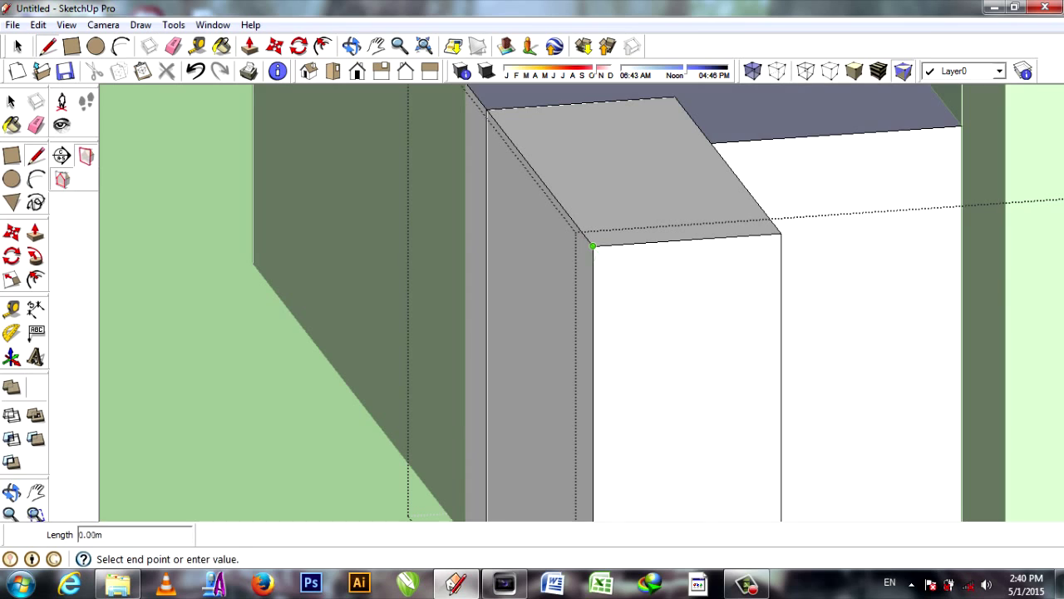
Select the top 0.20m strip and make 4 copies down the end face
left_click(707, 250)
scroll(707, 241, "up", 2)
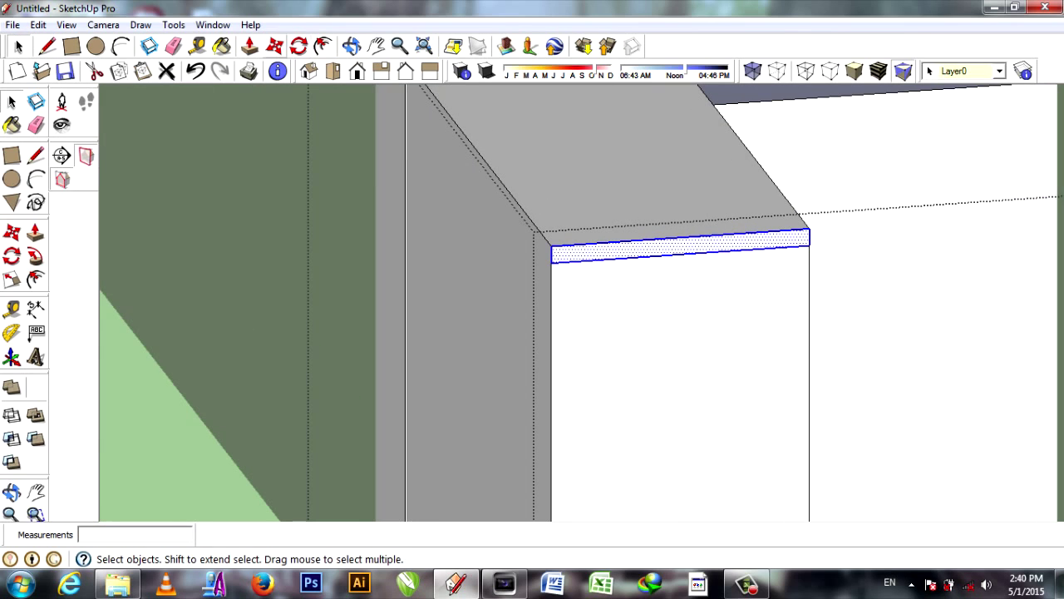
type("4x")
key("Return")
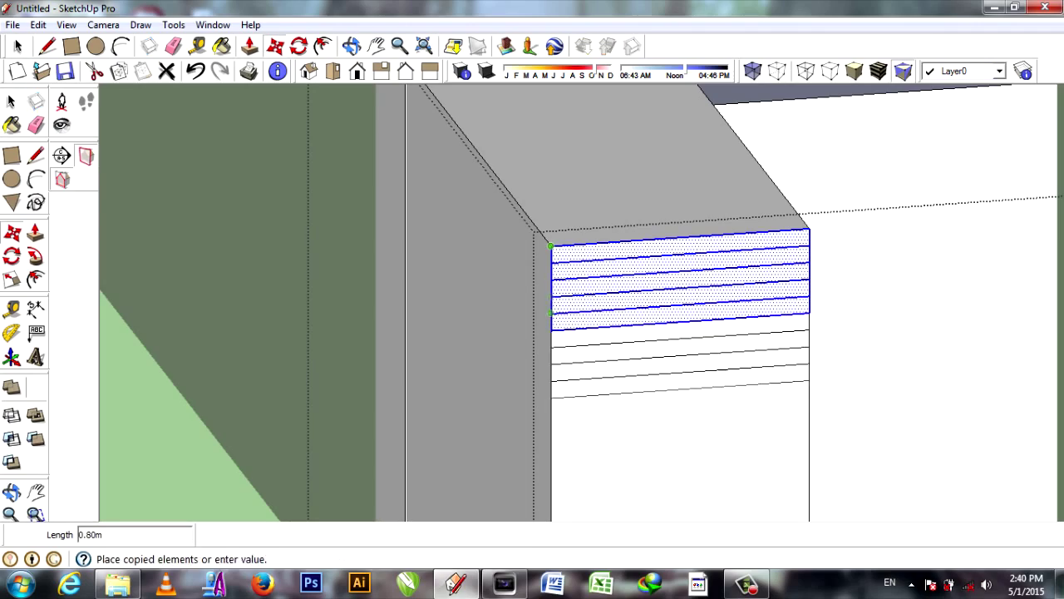
left_click(551, 426)
scroll(551, 425, "down", 3)
scroll(466, 424, "up", 2)
Copy the strips further down to the bottom of the end face
left_click(506, 348)
scroll(506, 347, "down", 2)
left_click(506, 352)
left_click(506, 406)
mouse_move(506, 407)
middle_mouse_down()
mouse_move(827, 330)
mouse_move(304, 100)
middle_mouse_up()
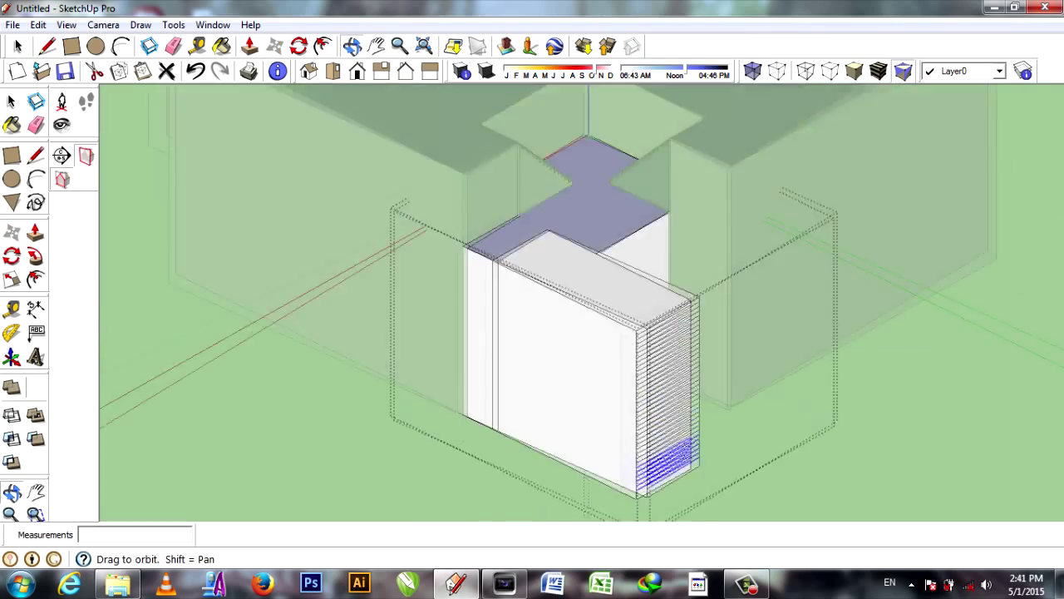
scroll(304, 99, "up", 3)
Push/Pull the block's top face, leaving a 3.00m × 0.20m rectangle on top
key("p")
left_click(540, 199)
left_click(466, 154)
left_click(345, 146)
middle_click_drag(345, 145, 492, 142)
Move the step box from its corner to sit as the next stair step on the block face
key("r")
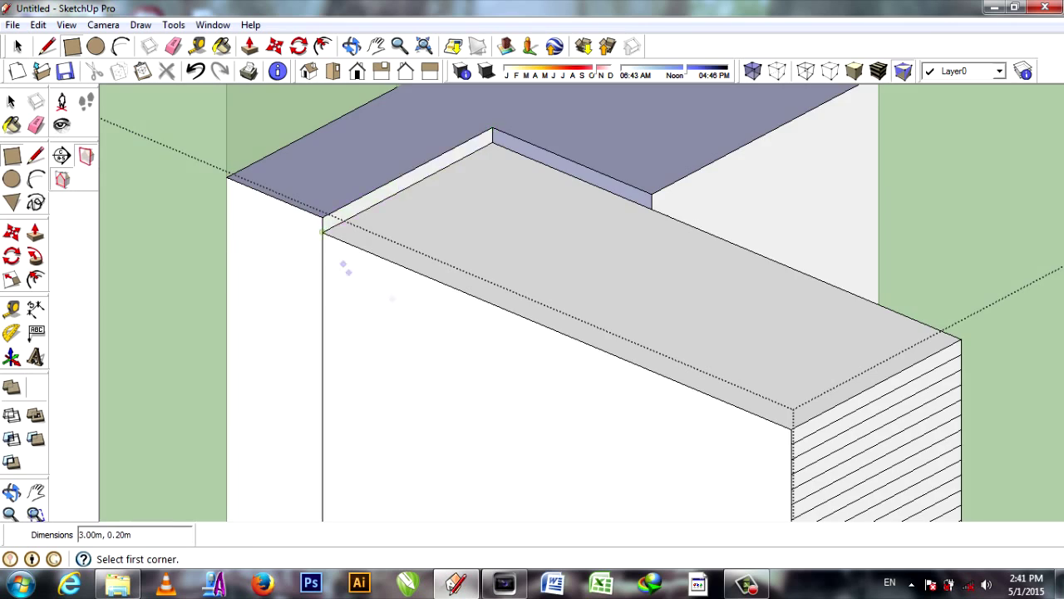
middle_click_drag(343, 266, 176, 249)
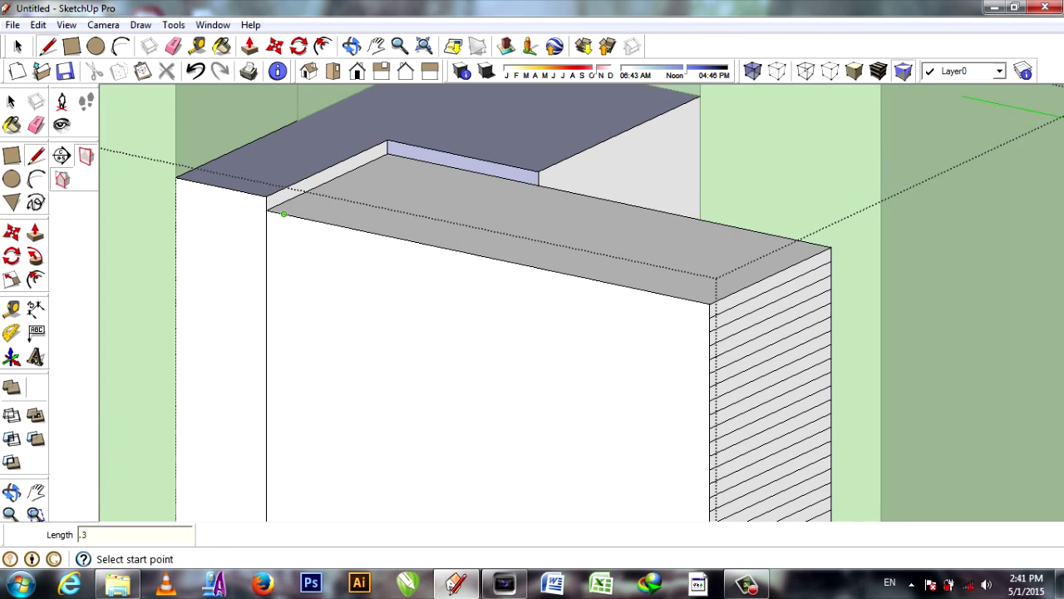
middle_click_drag(283, 215, 415, 328)
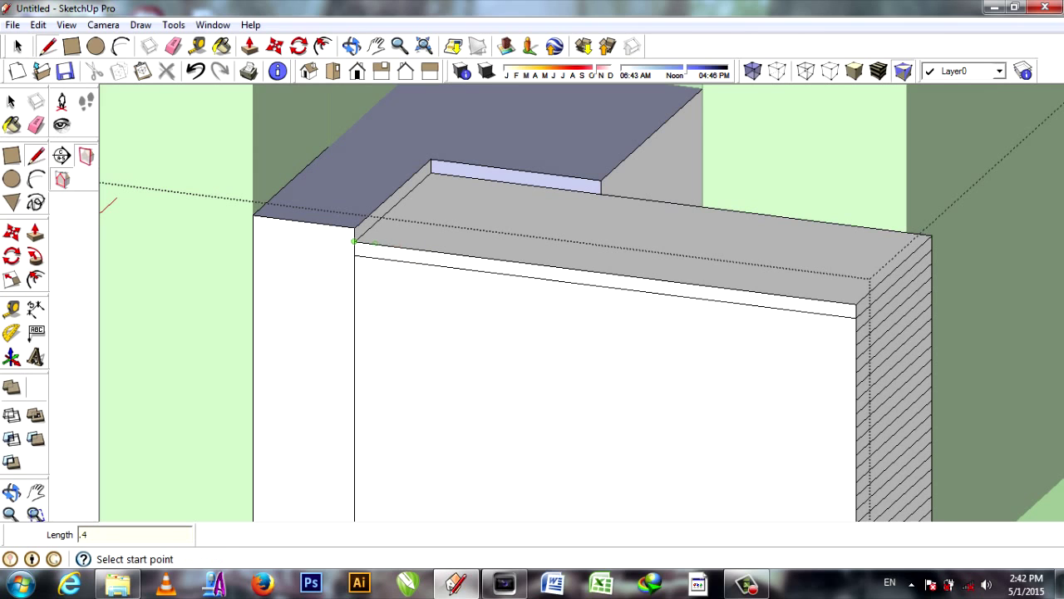
scroll(381, 249, "up", 2)
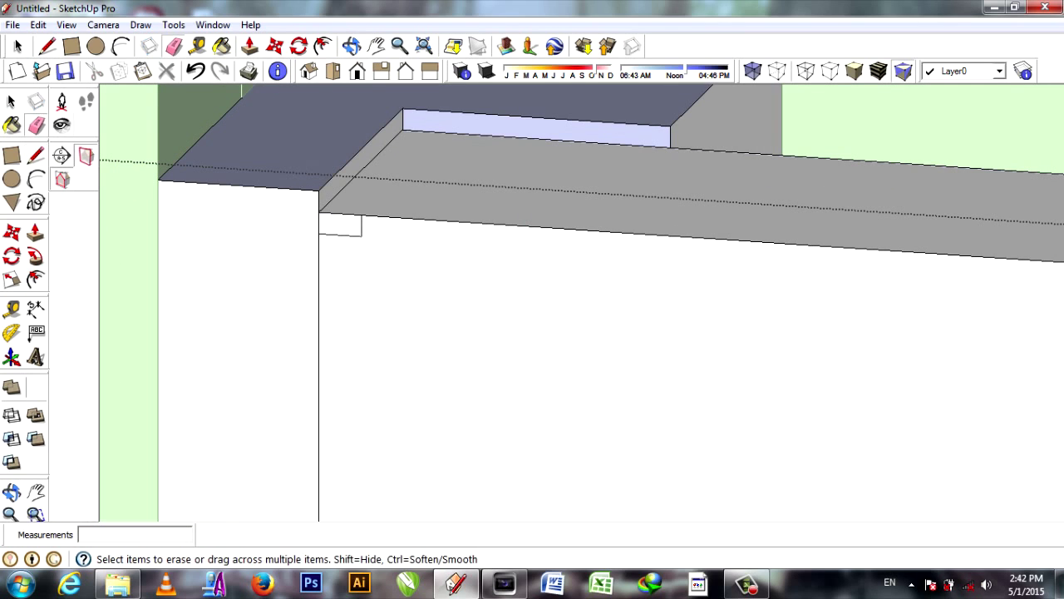
left_click(319, 212)
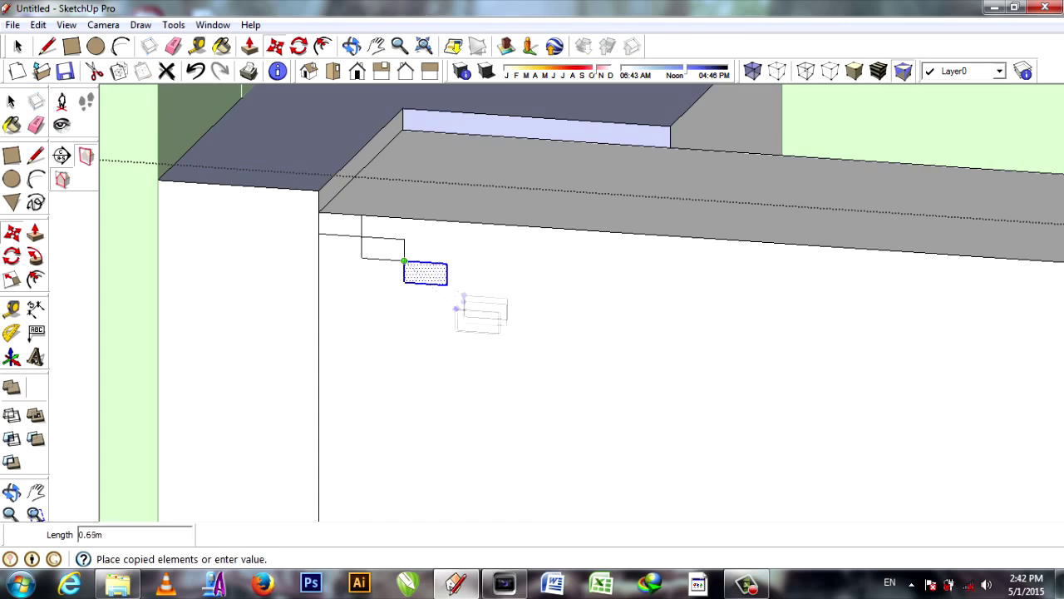
left_click(490, 309)
scroll(490, 310, "down", 1)
Copy the first step outline six times diagonally down to the stair's lower end
key("space")
left_click(251, 188)
key("space")
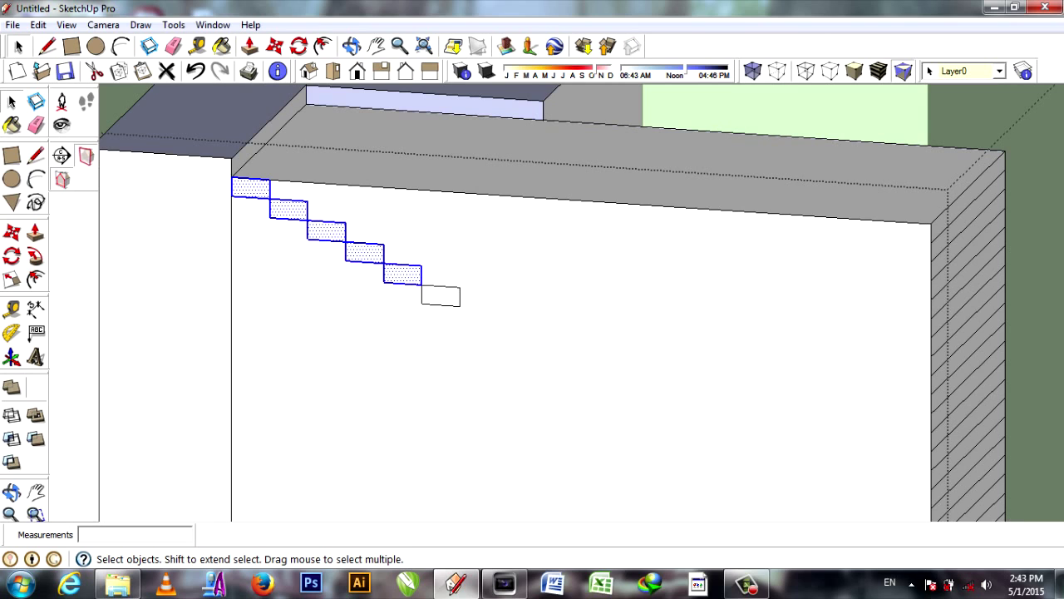
left_click(689, 434)
scroll(690, 440, "down", 3)
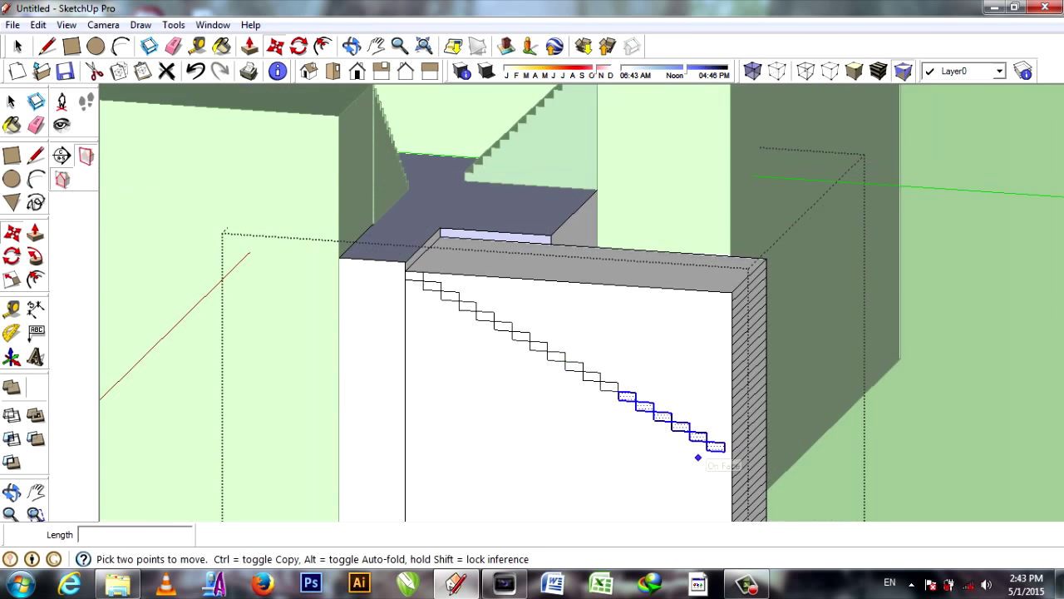
scroll(489, 296, "up", 2)
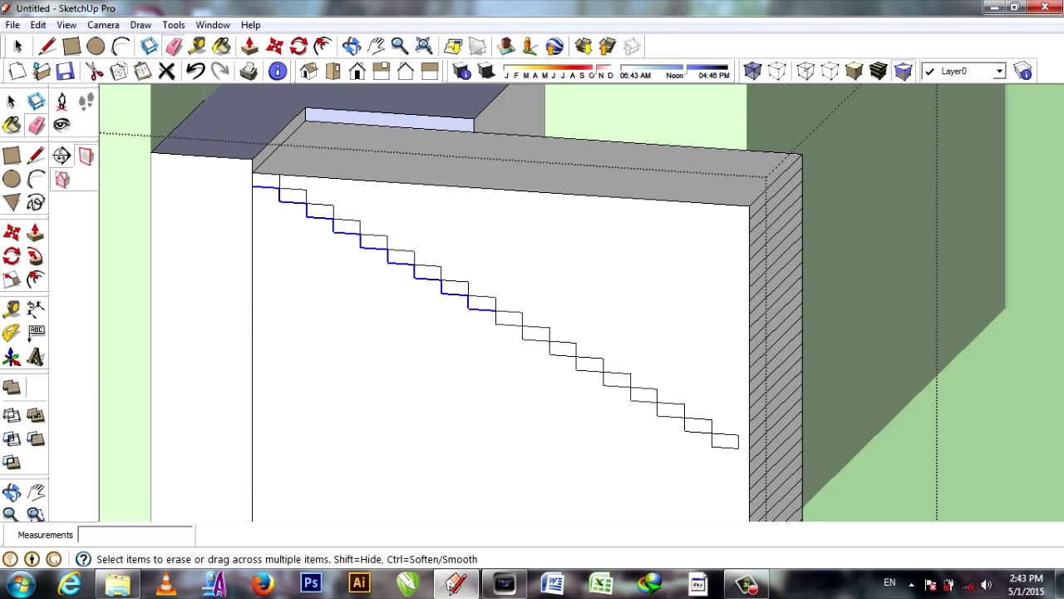
scroll(602, 372, "up", 2)
scroll(457, 300, "down", 3)
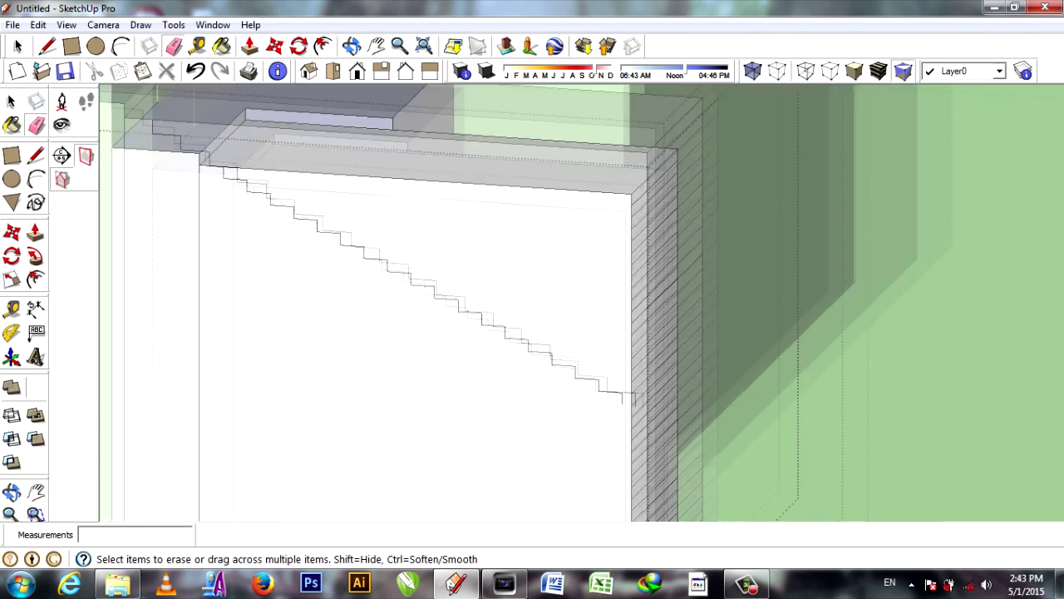
middle_click_drag(457, 299, 374, 274)
Push the first top strip of the wall down to cut the first step
key("p")
left_click(333, 208)
left_click(282, 248)
left_click(259, 223)
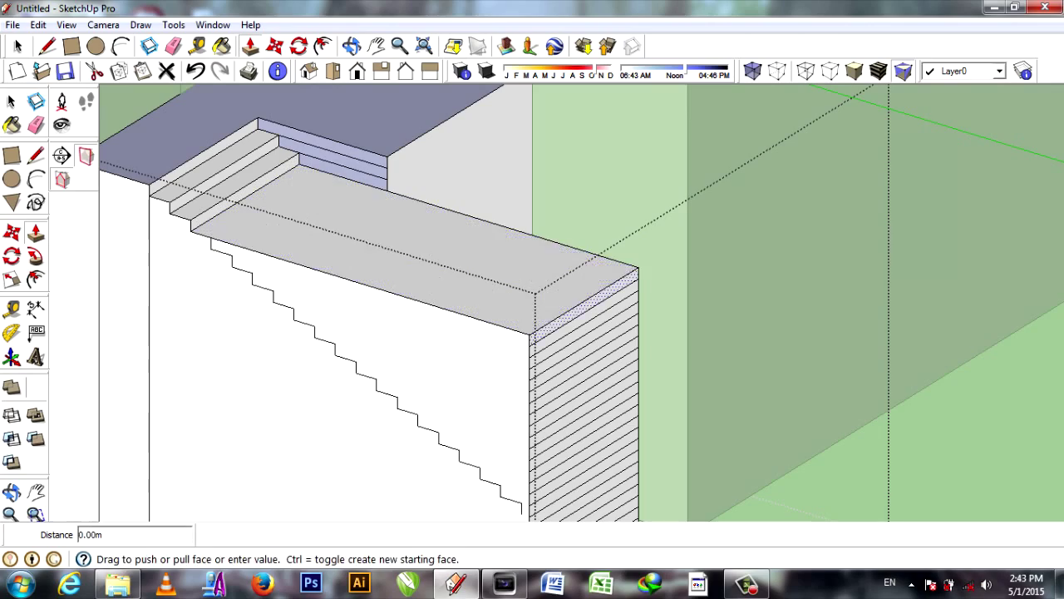
Push the upper top strips down one by one, repeating the distance with double-clicks
left_click(582, 304)
double_click(333, 245)
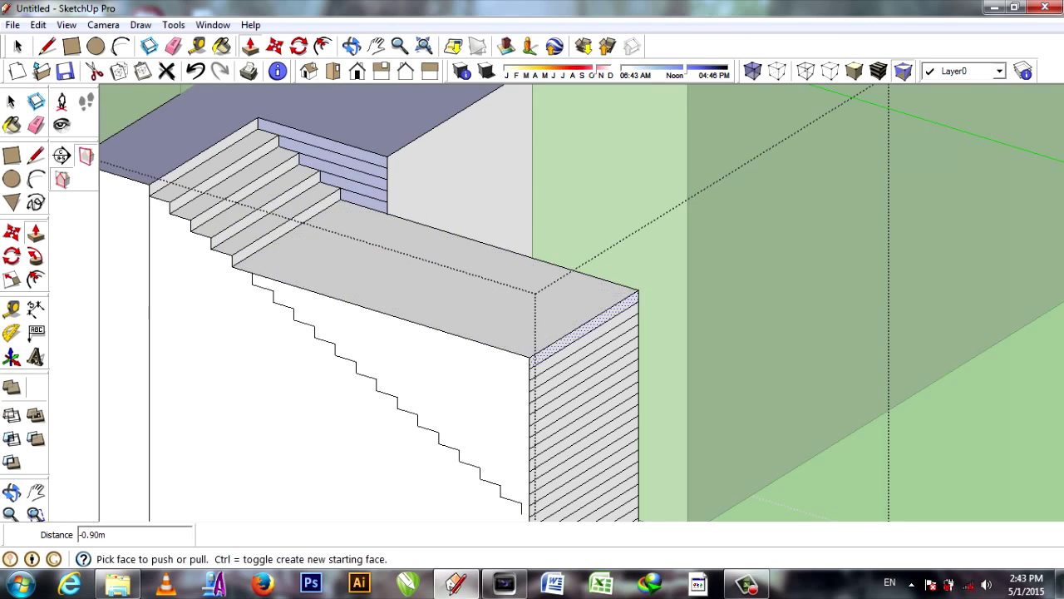
left_click(349, 258)
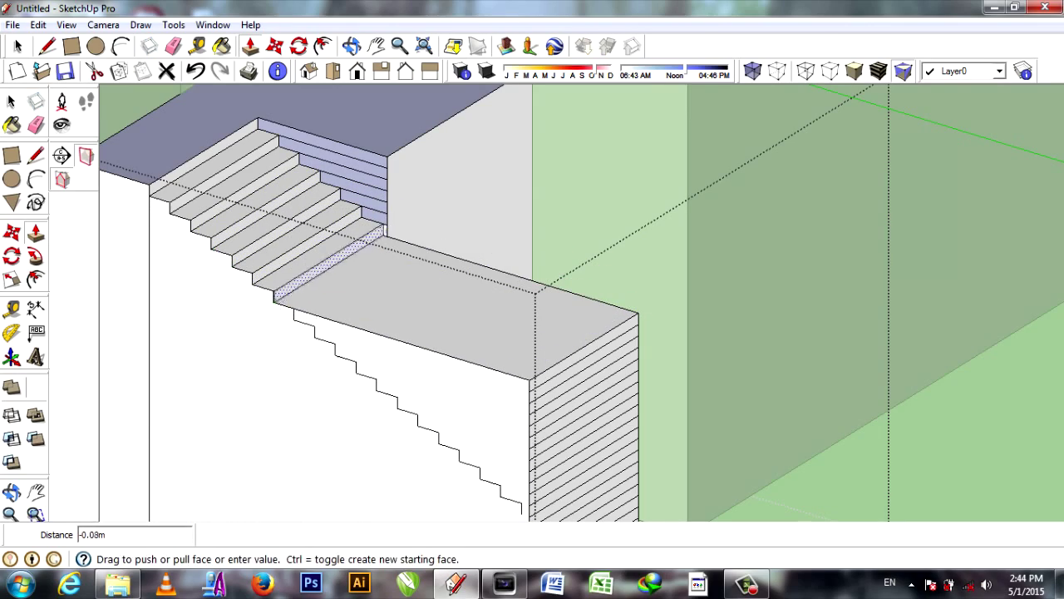
scroll(359, 241, "up", 3)
scroll(359, 241, "up", 2)
left_click(259, 315)
left_click(259, 314)
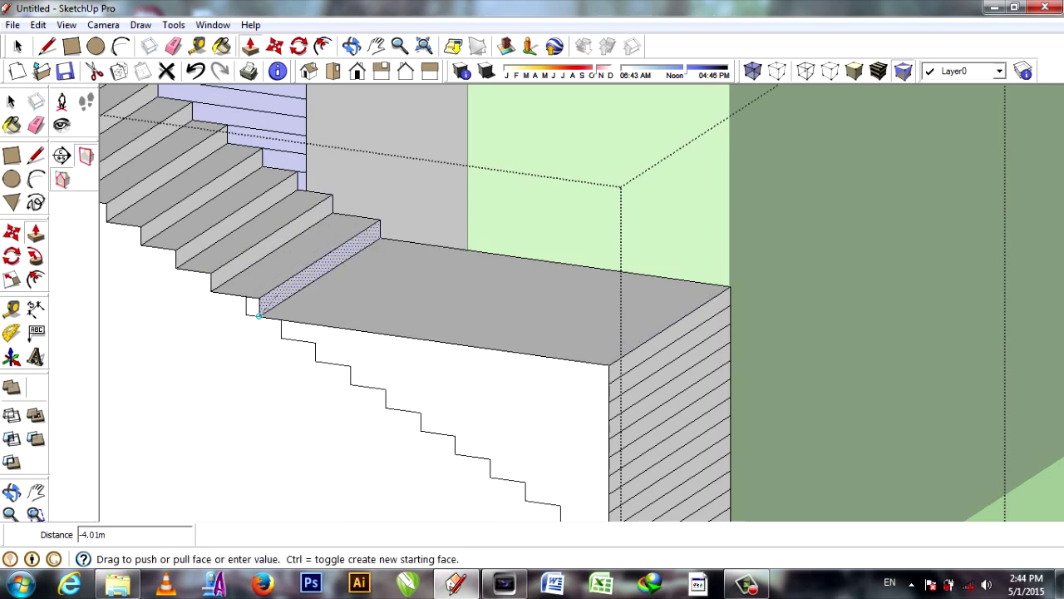
left_click(264, 310)
Cut the remaining lower steps down to the landing and view the flight side-on
left_click(665, 354)
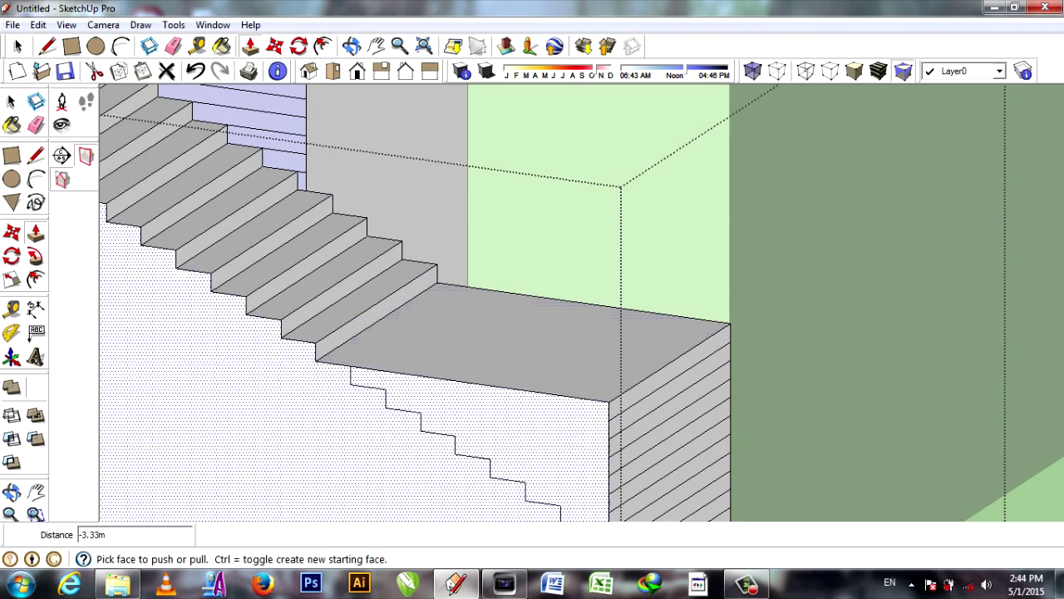
left_click(366, 370)
left_click(540, 387)
left_click(549, 382)
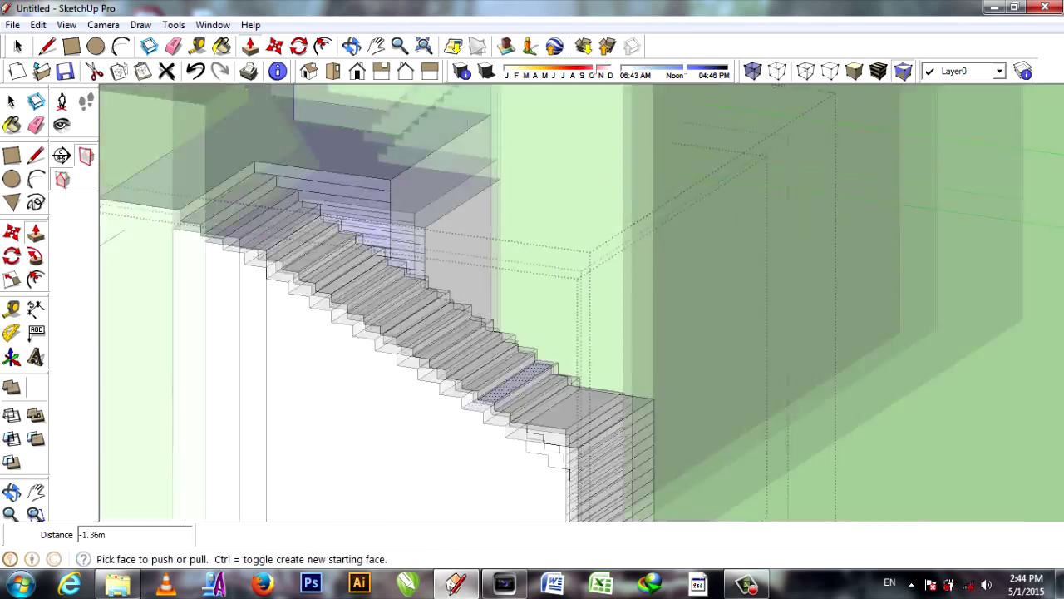
middle_click_drag(498, 316, 582, 300)
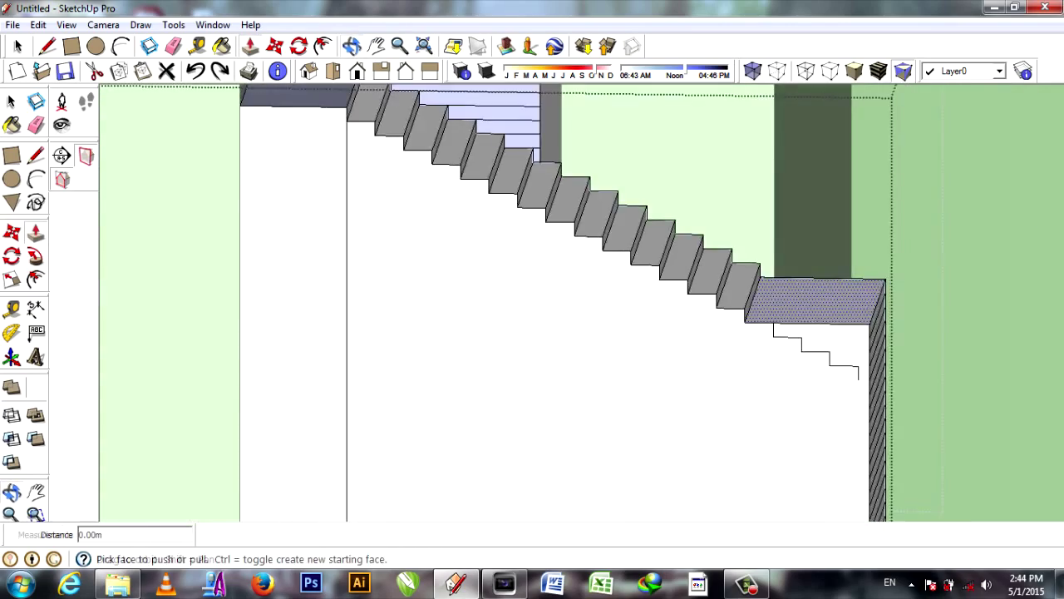
key("t")
key("e")
scroll(868, 353, "down", 5)
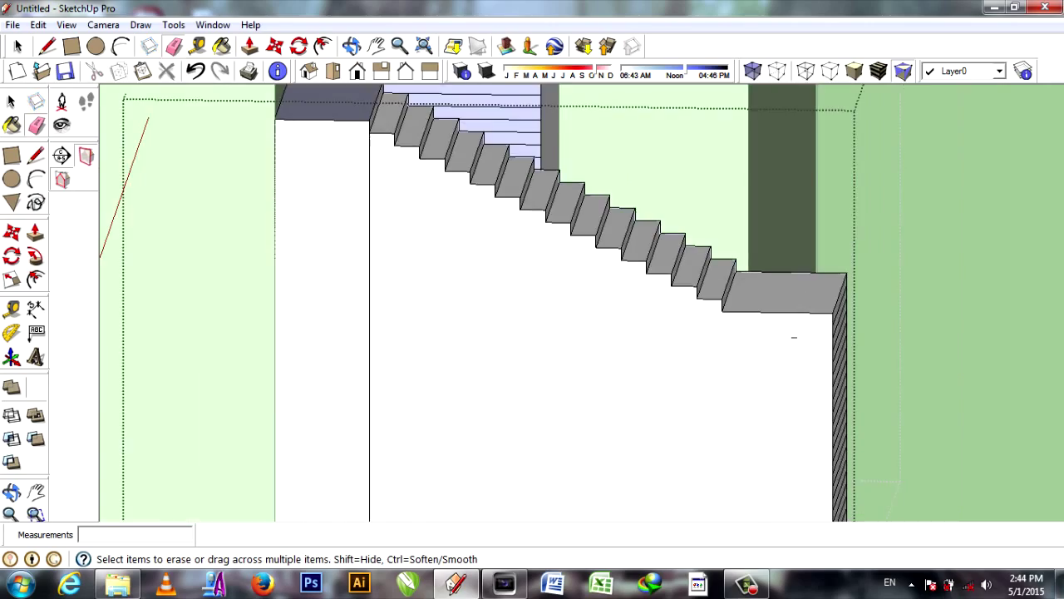
Push/Pull the stair landing face of the block
scroll(582, 291, "up", 8)
scroll(582, 299, "down", 5)
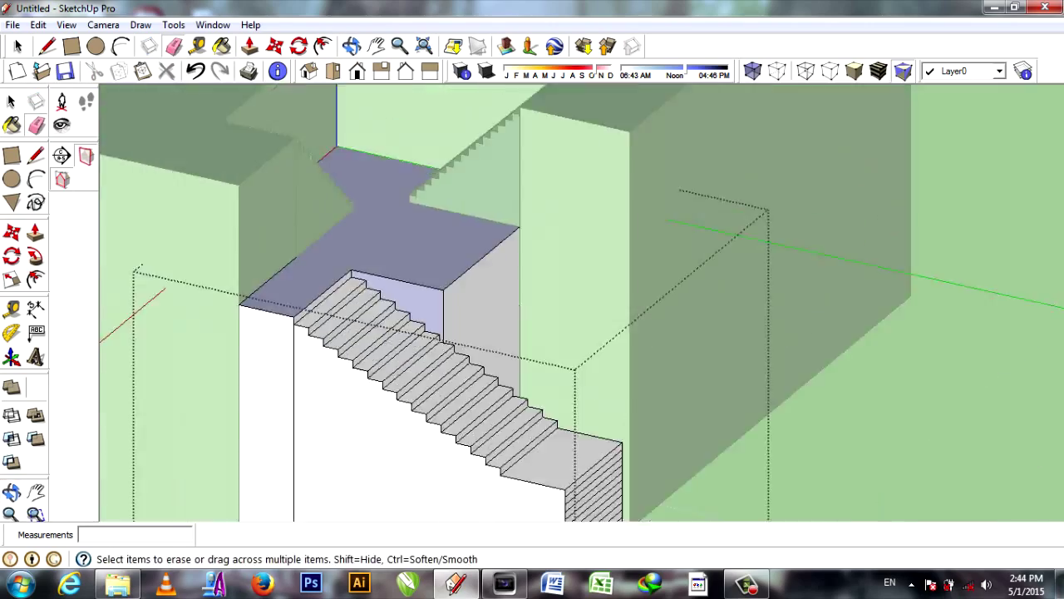
mouse_move(532, 299)
middle_mouse_down()
mouse_move(582, 299)
mouse_move(571, 307)
middle_mouse_up()
scroll(582, 299, "up", 5)
key("r")
key("p")
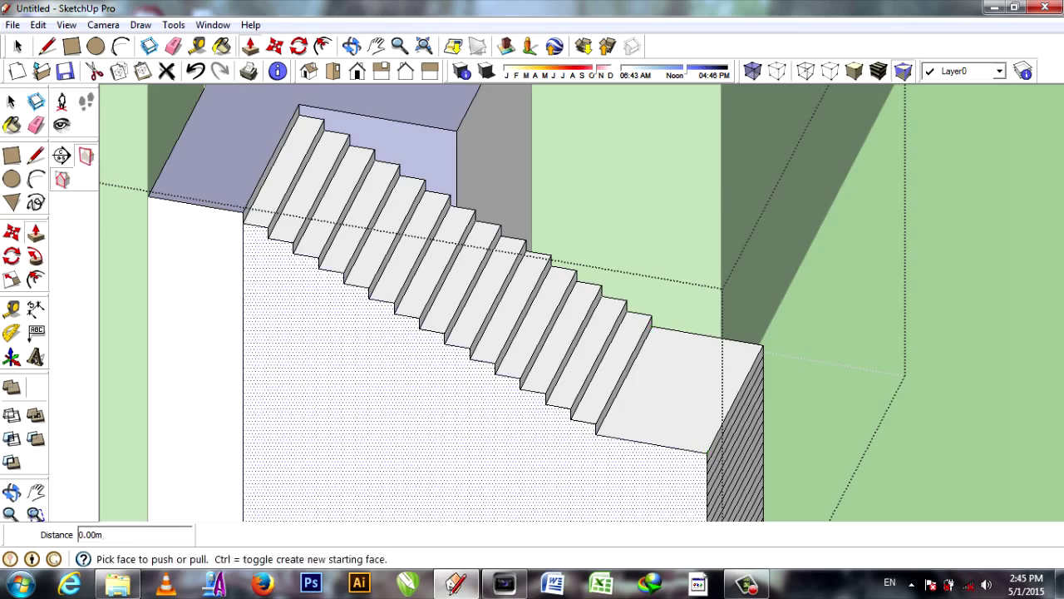
middle_click_drag(706, 453, 657, 374)
left_click(649, 423)
middle_click_drag(649, 422, 632, 349)
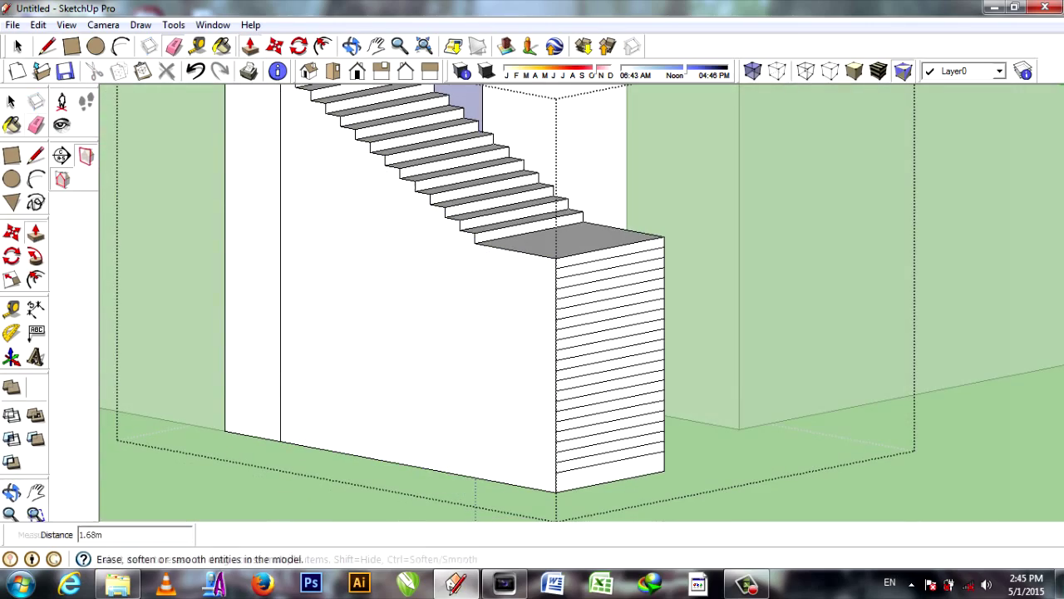
Erase the horizontal strip lines on the block's front face
left_click_drag(611, 315, 611, 466)
middle_click_drag(611, 465, 582, 374)
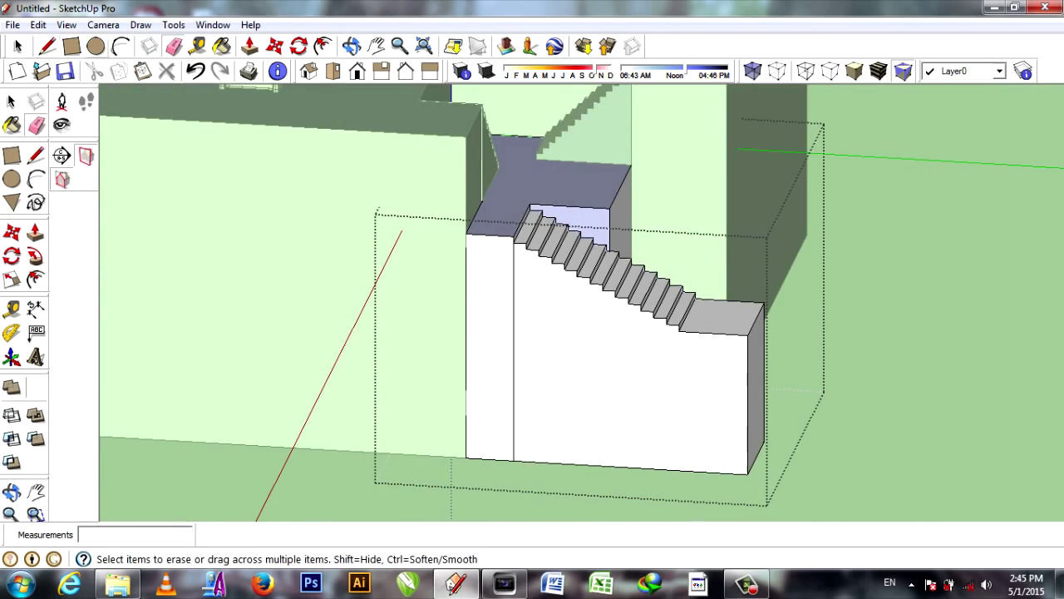
key("e")
middle_click_drag(678, 470, 632, 399)
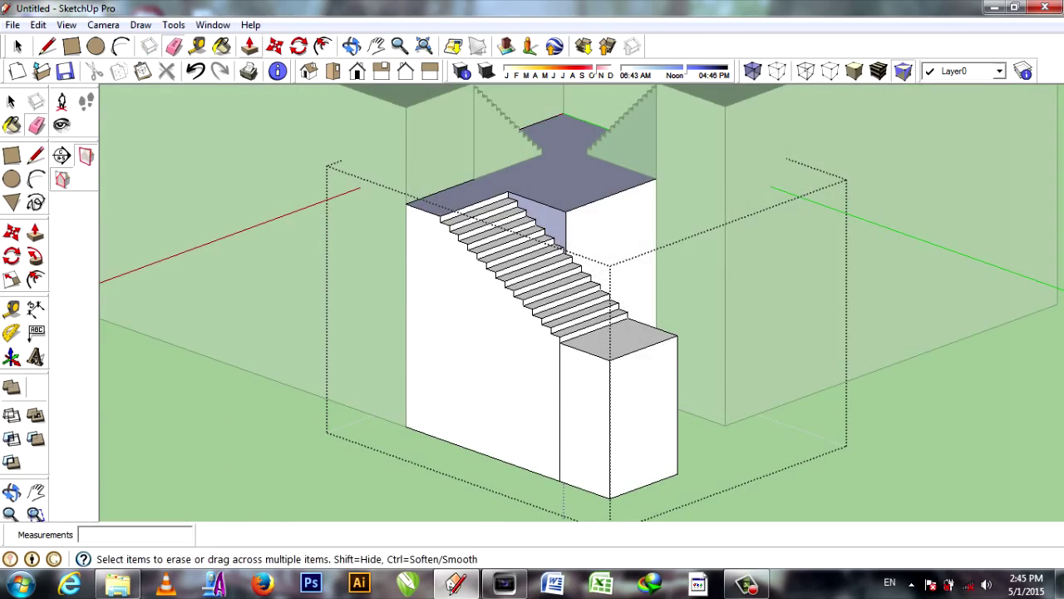
Pull the block's front face outward about 5.33 m into a longer lower base
key("p")
mouse_move(570, 465)
middle_mouse_down()
mouse_move(582, 416)
mouse_move(632, 366)
mouse_move(582, 407)
middle_mouse_up()
scroll(582, 333, "down", 2)
scroll(632, 357, "up", 3)
scroll(632, 358, "up", 3)
left_click_drag(682, 358, 582, 412)
mouse_move(586, 415)
middle_mouse_down()
mouse_move(648, 391)
mouse_move(632, 382)
middle_mouse_up()
left_click_drag(632, 382, 661, 374)
middle_click_drag(661, 374, 773, 316)
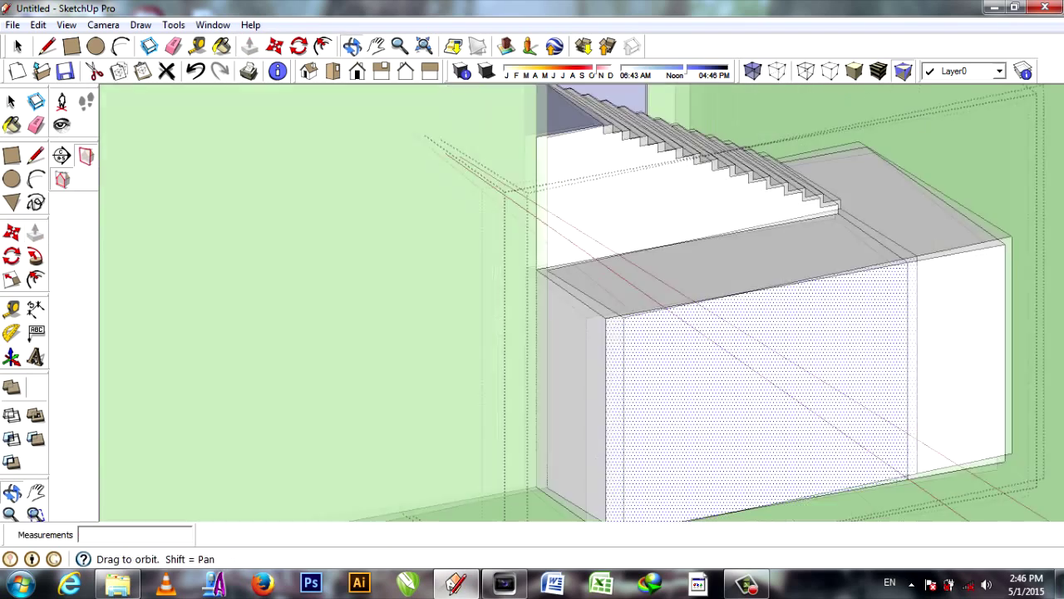
Draw a dividing line and a 0.40 m by 0.20 m step rectangle on the extended face
left_click(790, 299)
key("r")
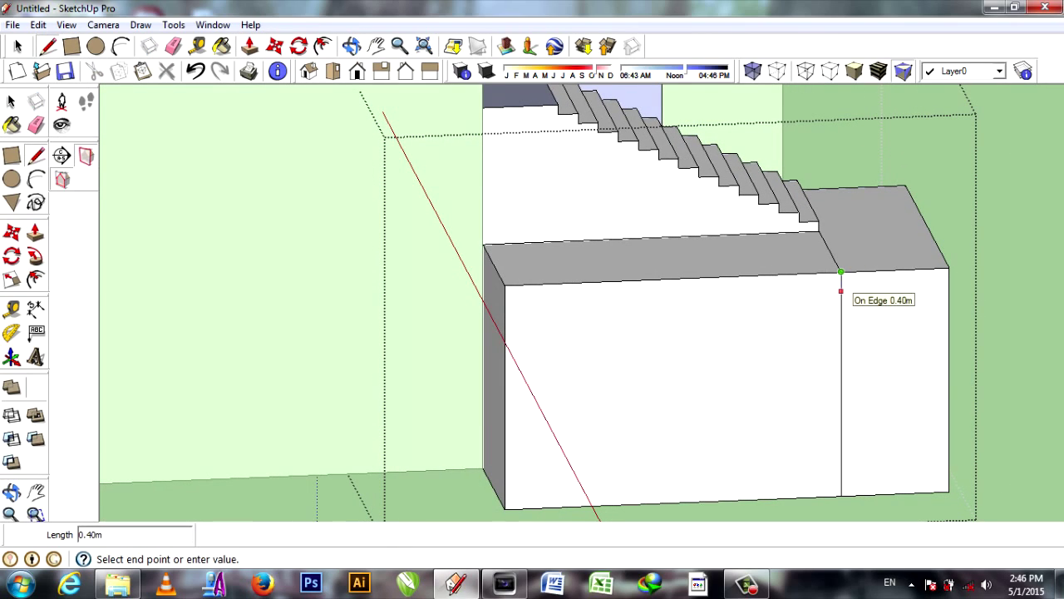
scroll(840, 291, "up", 2)
left_click(841, 278)
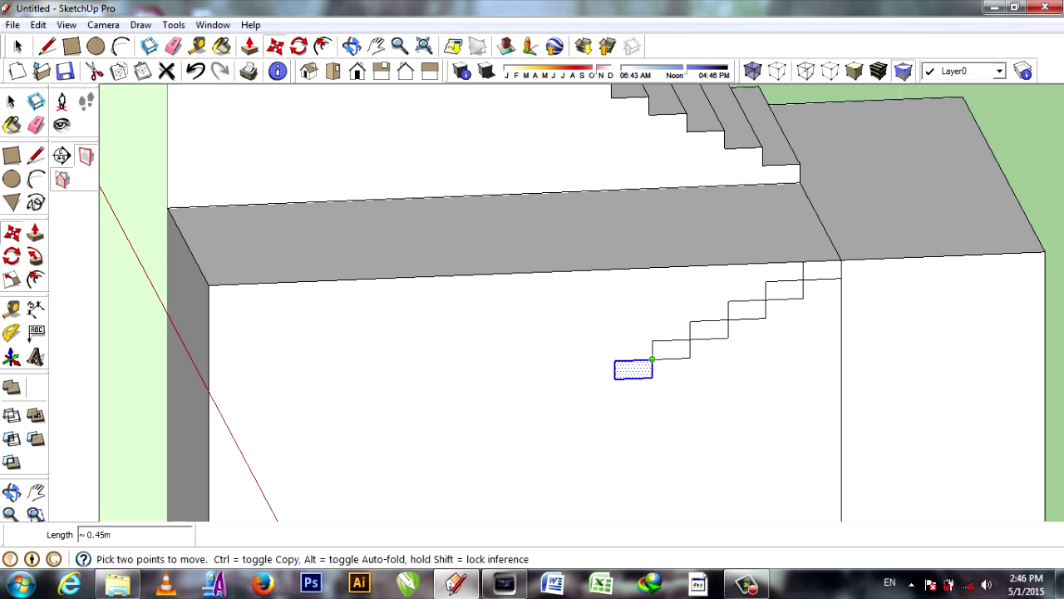
middle_click_drag(657, 354, 772, 315)
key("space")
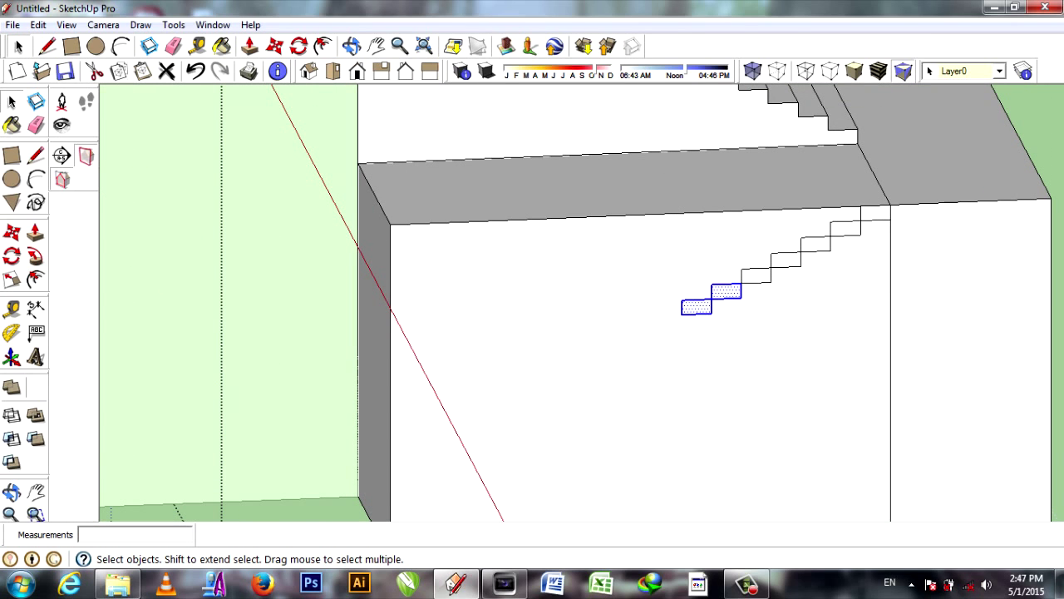
Select the top step rectangle and copy it diagonally down-left to the ground
left_click(814, 244)
left_click(718, 245)
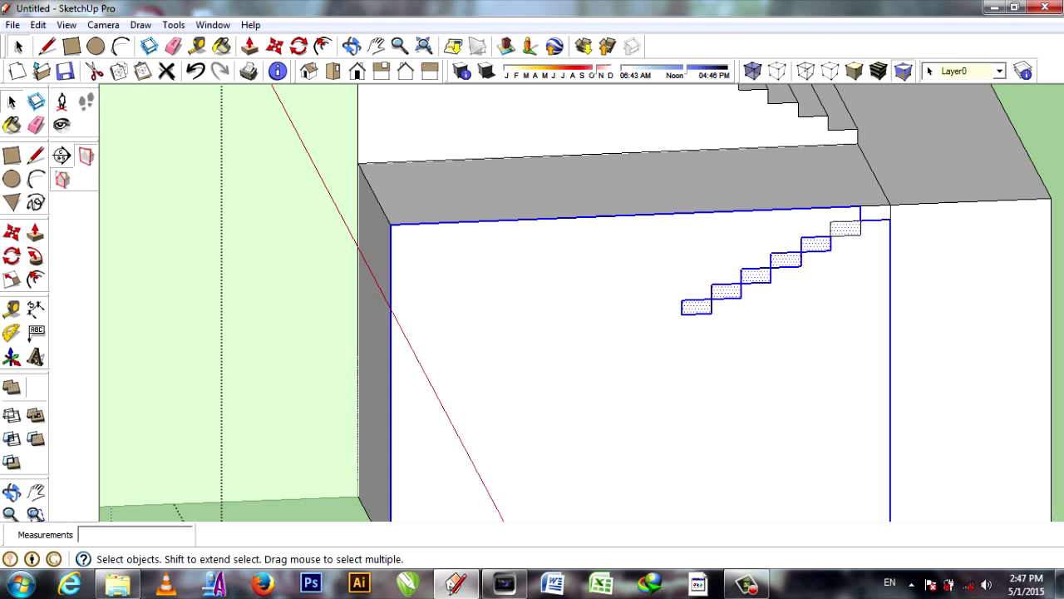
left_click(965, 374)
left_click(875, 213)
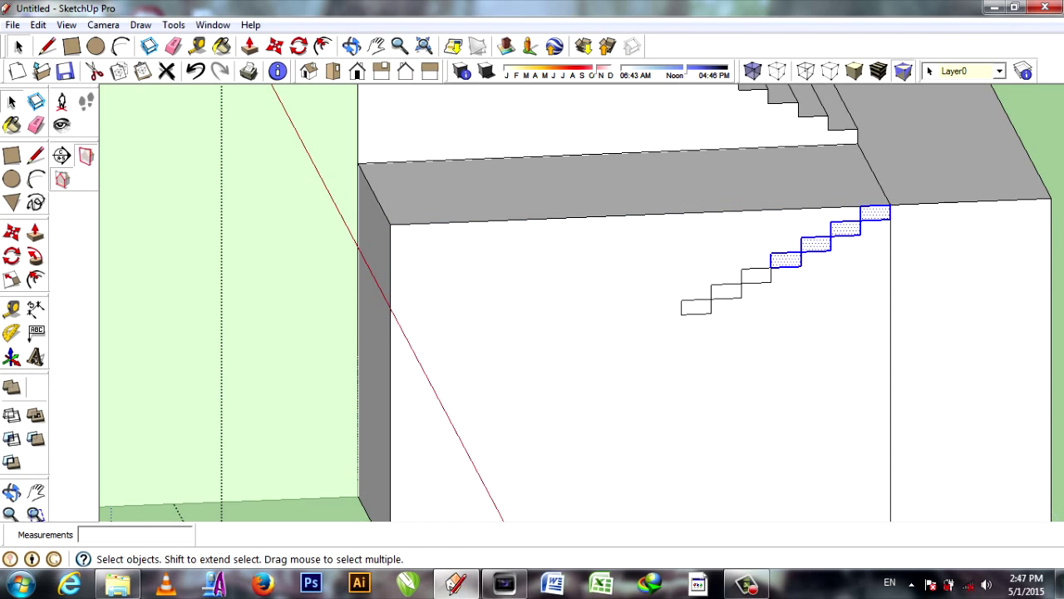
left_click(682, 313)
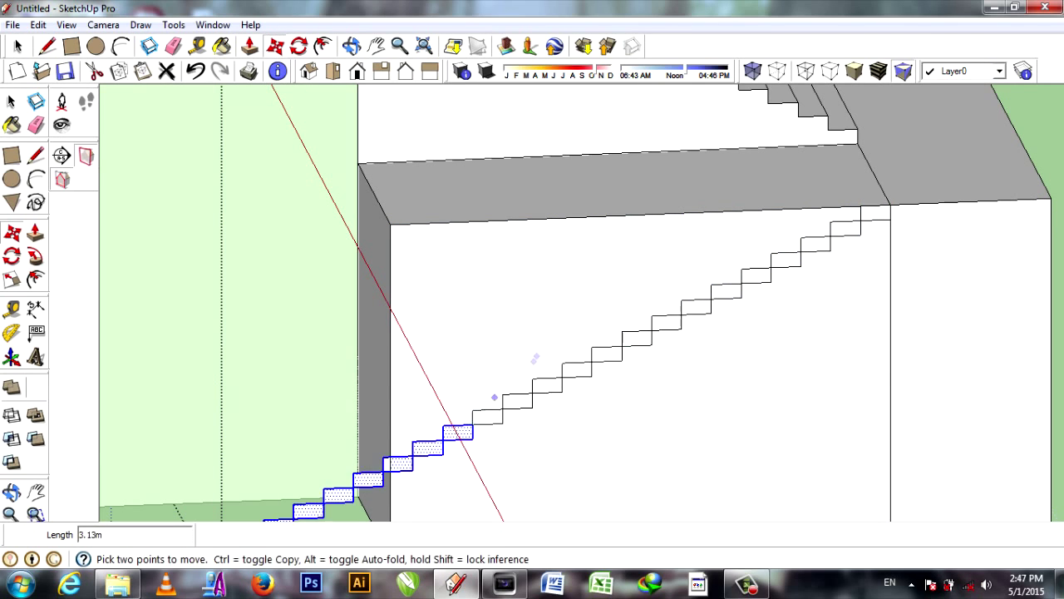
Pull the wall's left side face out 0.10 m
middle_click_drag(582, 349, 499, 316)
key("p")
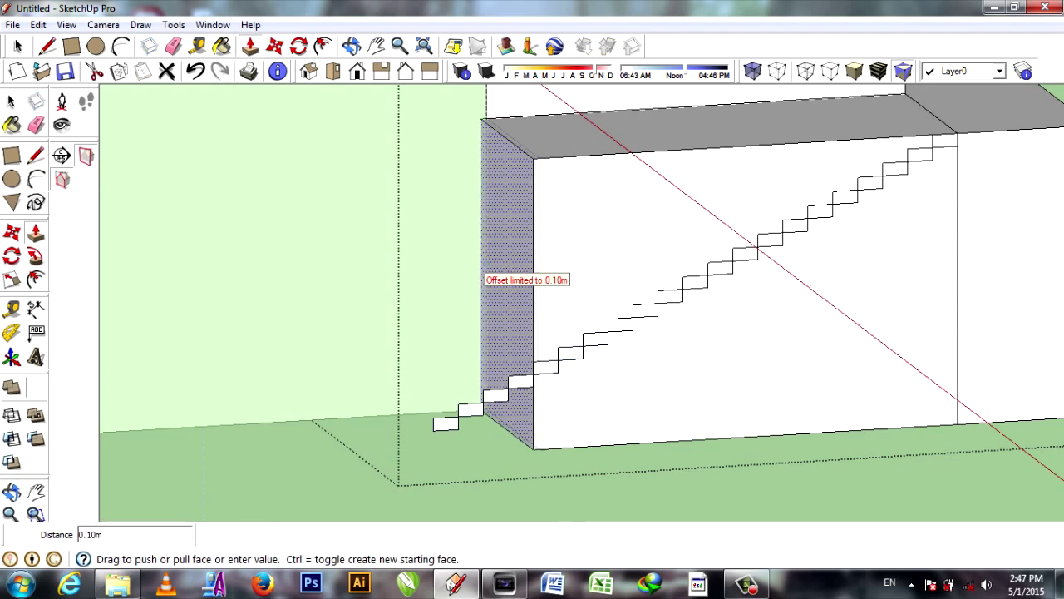
left_click(511, 268)
left_click(432, 431)
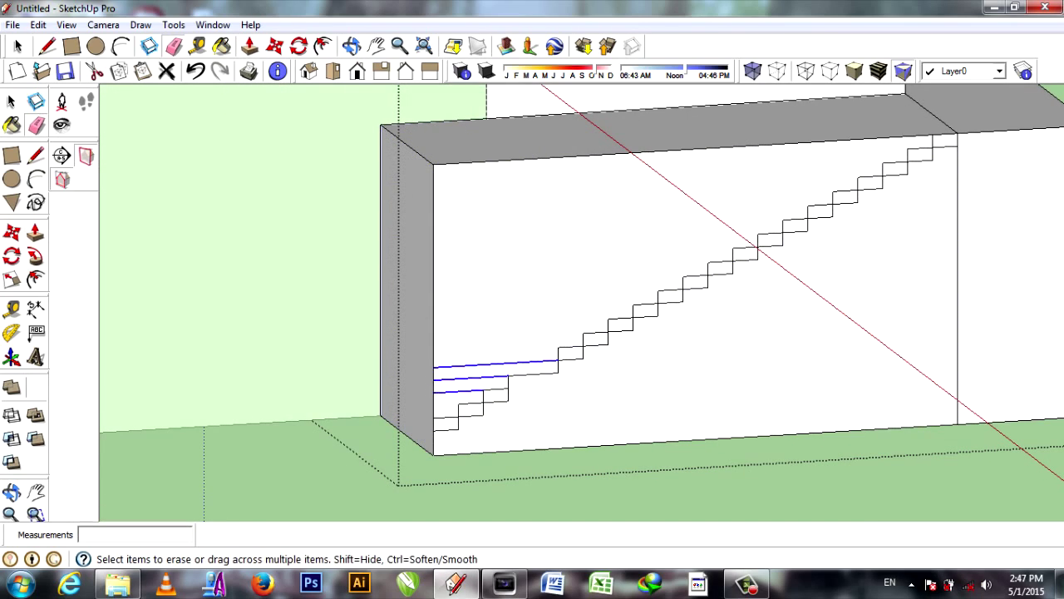
middle_click_drag(582, 333, 548, 328)
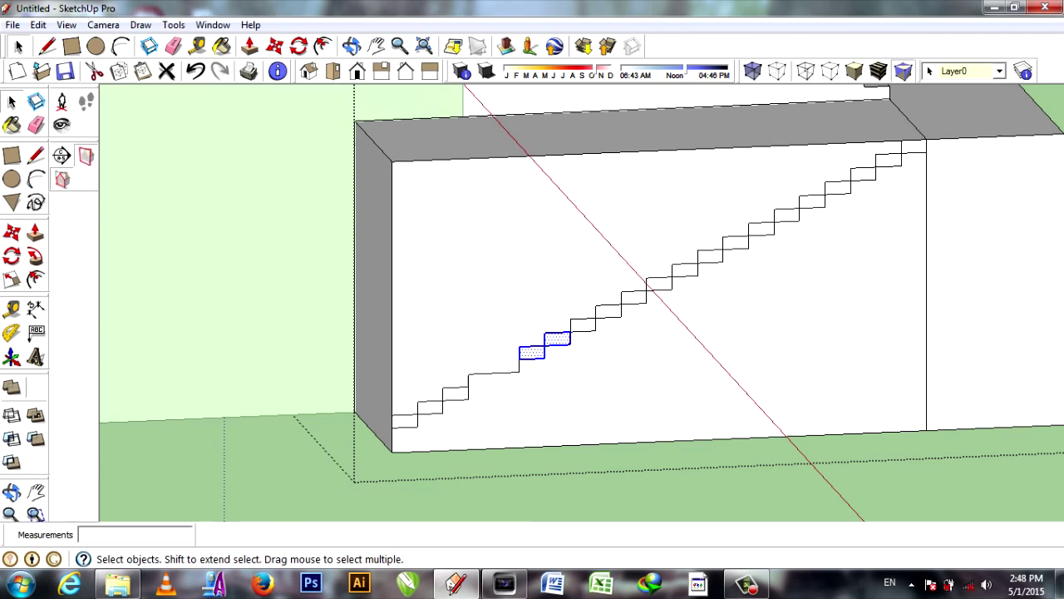
Erase the lower stair edges along the whole staircase outline
key("space")
left_click(613, 383)
middle_click_drag(613, 383, 582, 349)
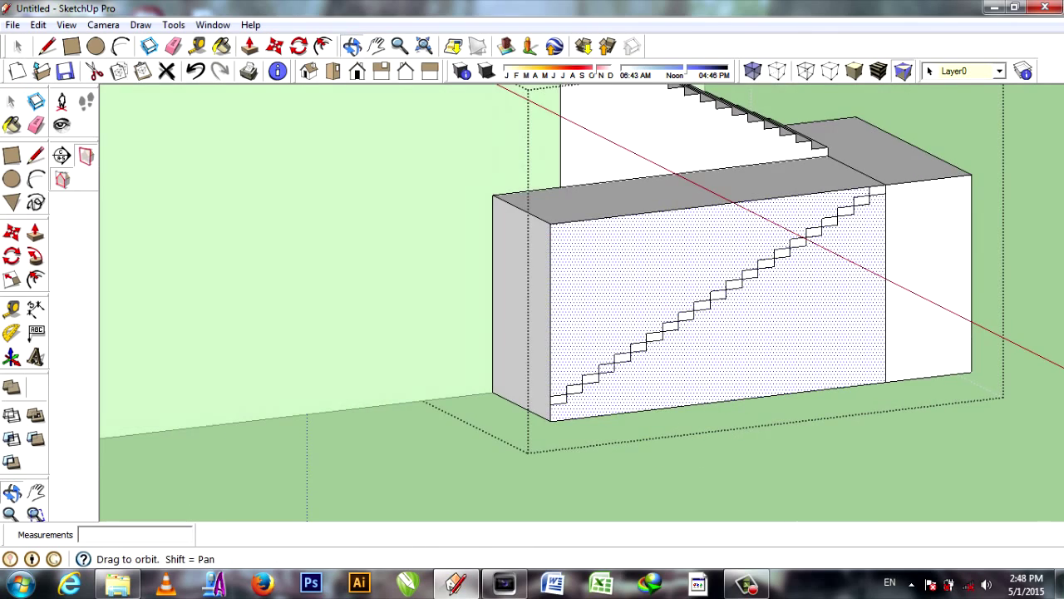
scroll(615, 332, "up", 3)
key("e")
left_click_drag(407, 402, 526, 343)
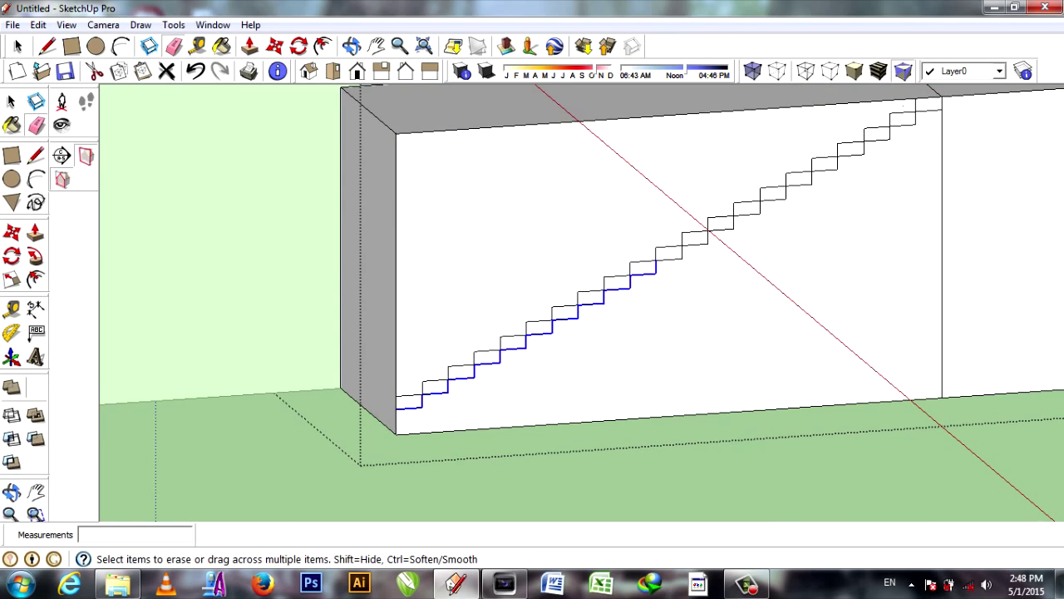
left_click_drag(915, 106, 916, 103)
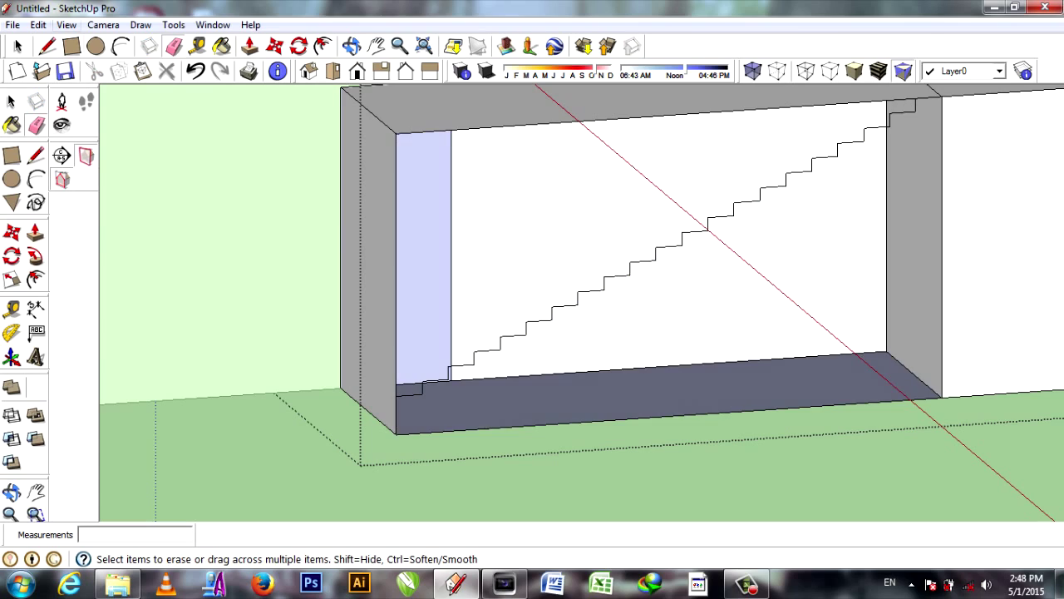
scroll(629, 300, "down", 3)
scroll(615, 274, "up", 3)
middle_click_drag(615, 274, 591, 275)
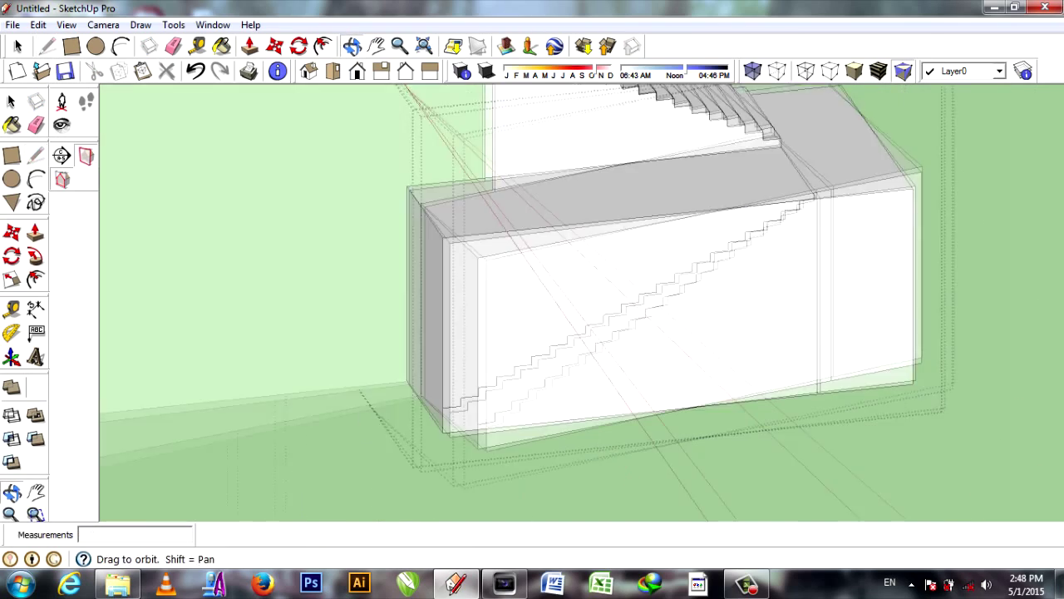
Push the stair profile 3.00 m into the block to carve the second flight
key("p")
left_click(574, 349)
left_click(509, 328)
Copy the staircase into the left-side notch and flip it to face the other way
mouse_move(582, 299)
middle_mouse_down()
mouse_move(540, 283)
mouse_move(465, 291)
mouse_move(532, 282)
mouse_move(499, 291)
middle_mouse_up()
scroll(532, 300, "down", 3)
scroll(632, 332, "up", 3)
key("e")
key("space")
scroll(532, 299, "down", 2)
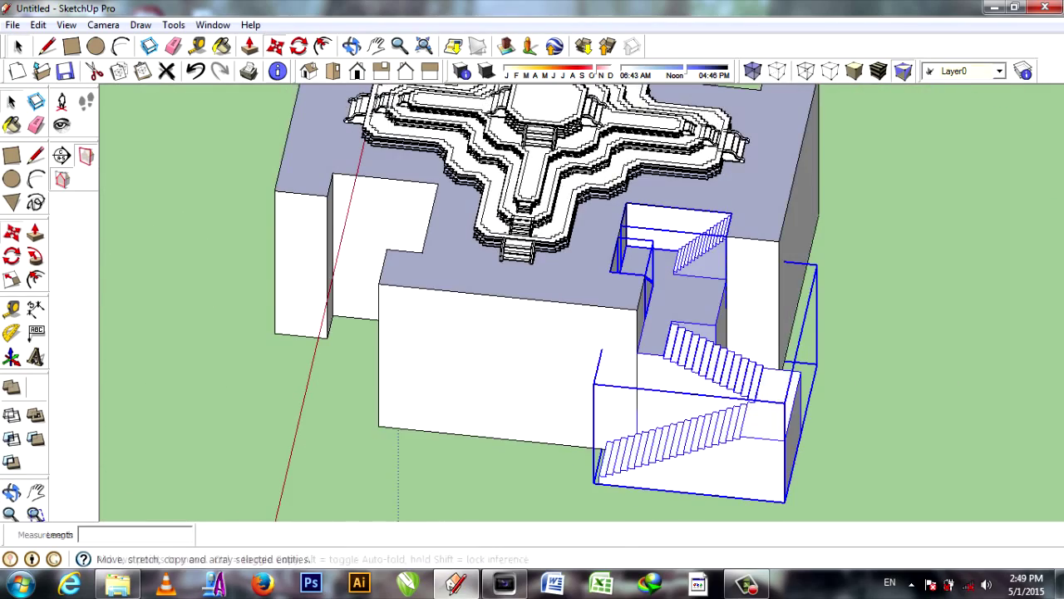
key("ctrl")
scroll(532, 333, "down", 3)
left_click(349, 399)
right_click(349, 274)
left_click(549, 287)
Place another staircase copy out to the right and bring up its context menu
scroll(544, 86, "up", 3)
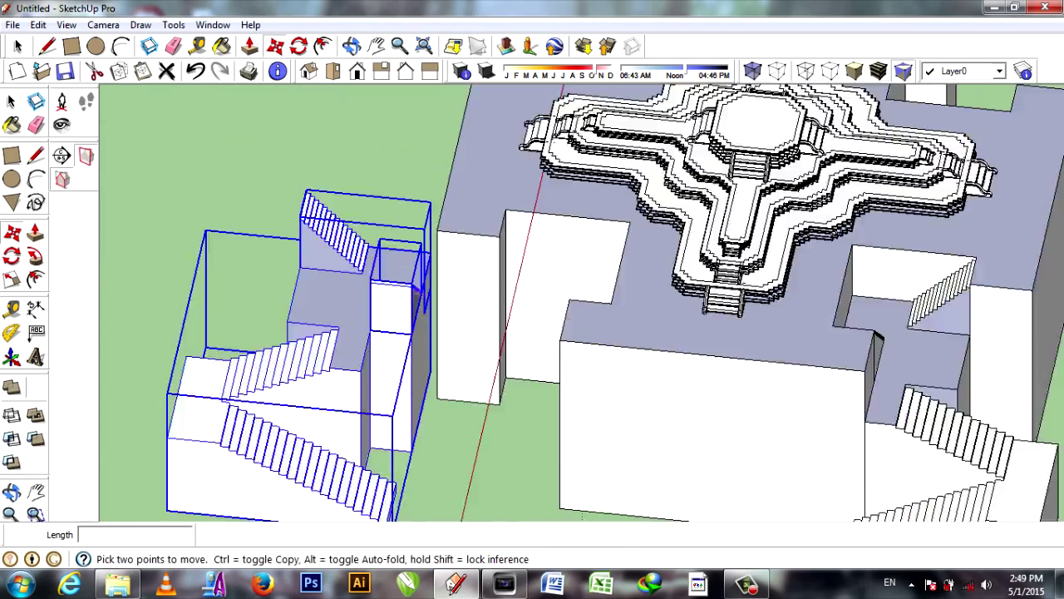
scroll(544, 87, "up", 5)
scroll(582, 166, "down", 10)
mouse_move(582, 167)
middle_mouse_down()
mouse_move(604, 170)
mouse_move(726, 136)
middle_mouse_up()
scroll(835, 240, "up", 3)
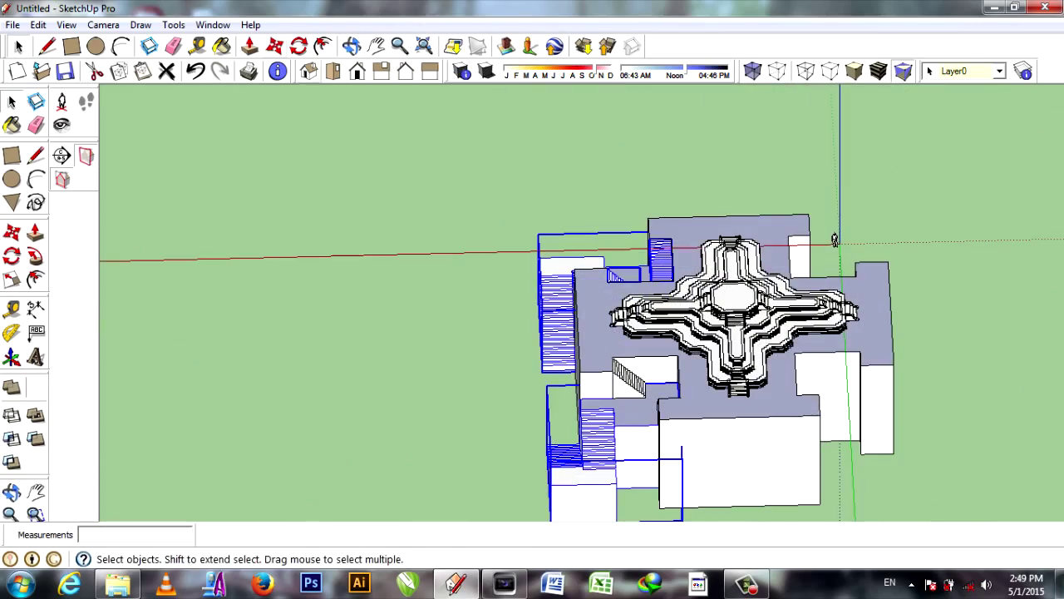
mouse_move(835, 240)
middle_mouse_down()
mouse_move(749, 183)
mouse_move(655, 146)
middle_mouse_up()
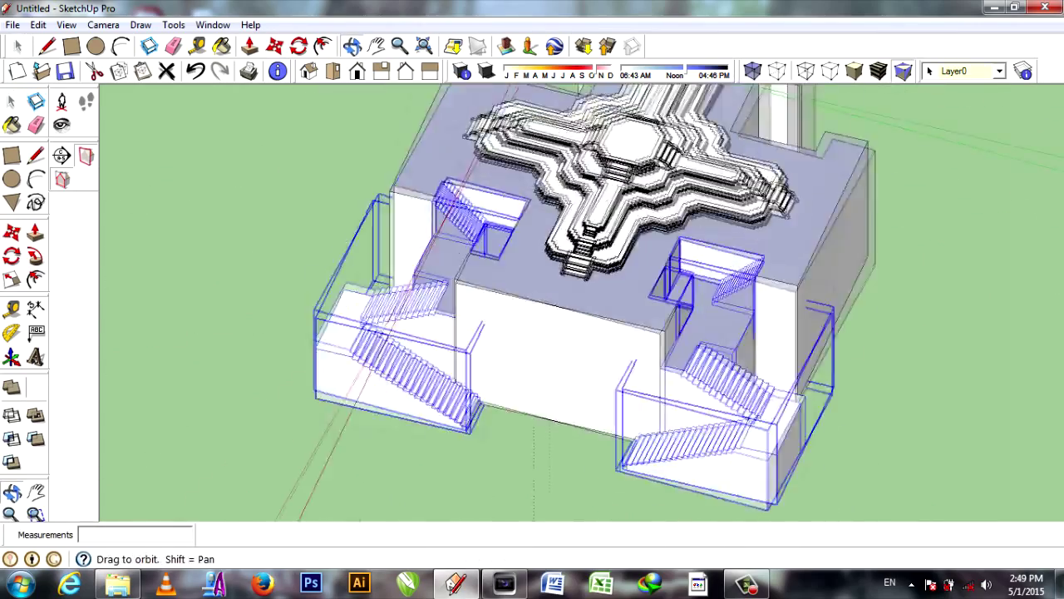
scroll(655, 146, "down", 3)
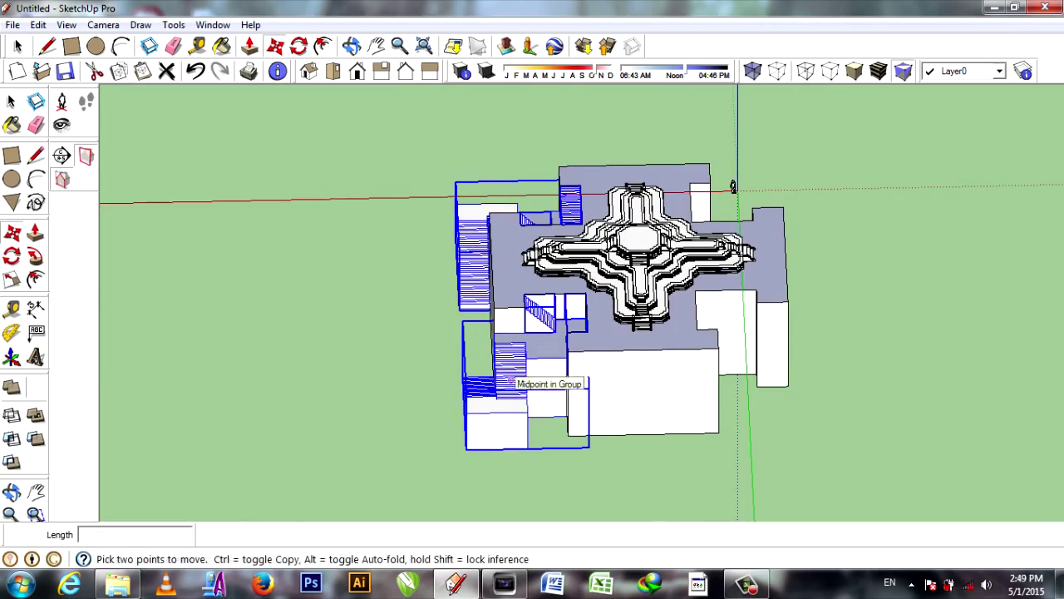
scroll(733, 187, "down", 3)
left_click(733, 186)
left_click(696, 89)
right_click(696, 90)
scroll(490, 186, "up", 5)
middle_click_drag(489, 186, 571, 127)
scroll(571, 127, "up", 5)
middle_click_drag(618, 369, 540, 329)
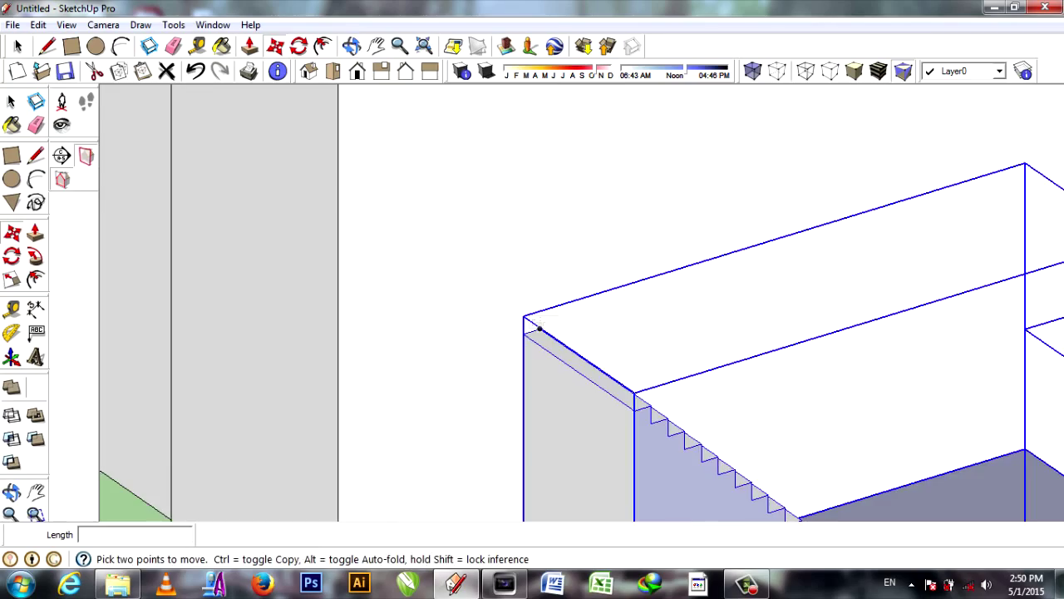
Snap the last staircase copy's corner into its notch, then inspect the completed base
left_click(540, 329)
scroll(540, 329, "down", 10)
scroll(868, 365, "down", 5)
mouse_move(869, 366)
middle_mouse_down()
mouse_move(582, 332)
mouse_move(364, 250)
mouse_move(499, 266)
mouse_move(387, 260)
middle_mouse_up()
key("space")
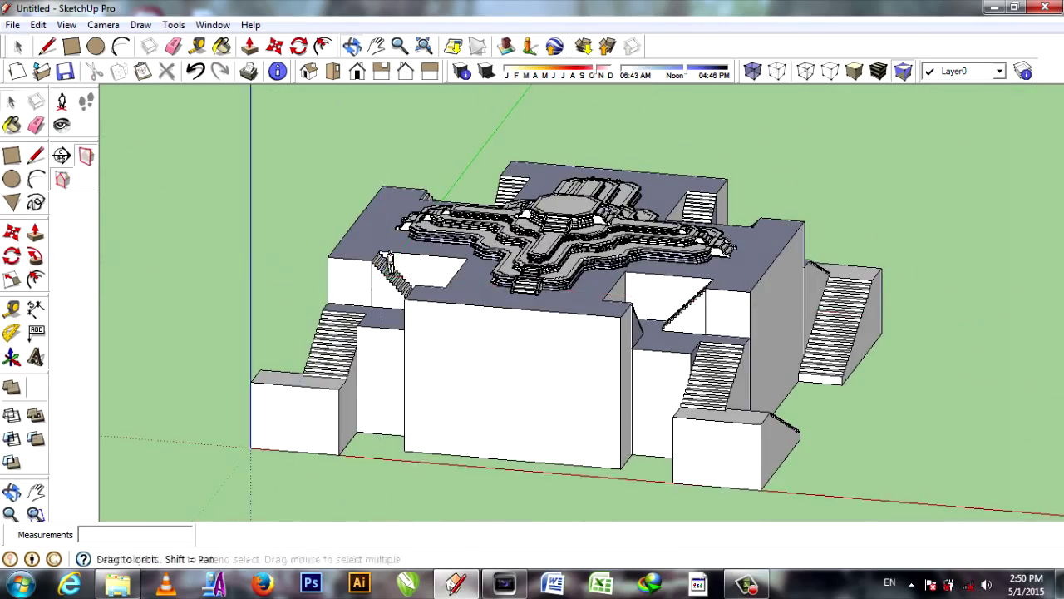
middle_click_drag(386, 260, 432, 250)
scroll(432, 249, "up", 3)
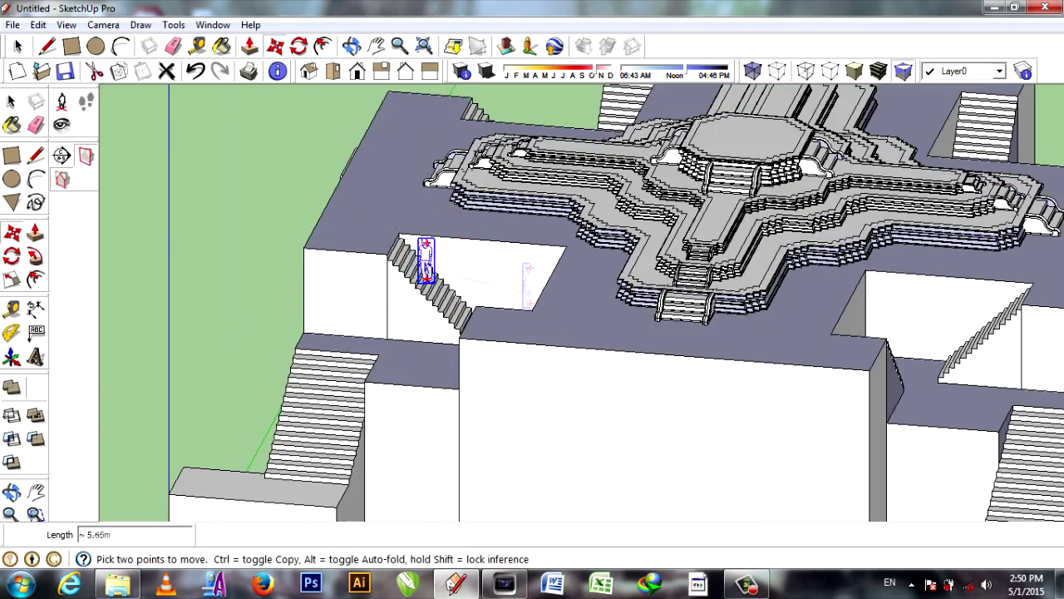